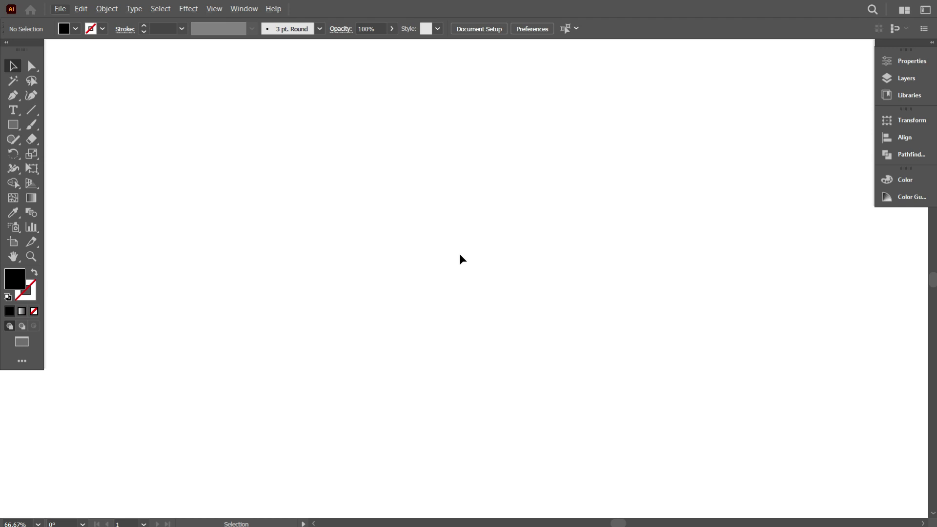
- Draw a vertical line near the page centre with a black stroke
left_click(31, 110)
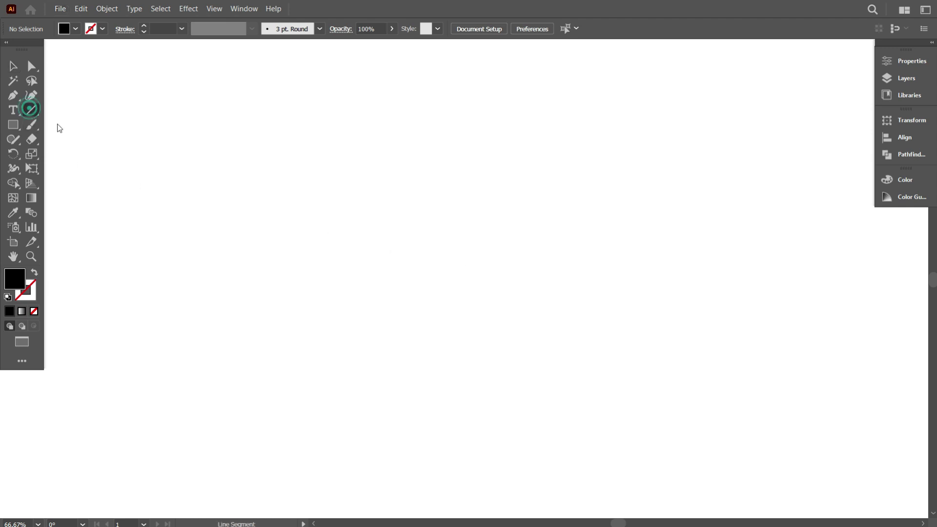
left_click_drag(372, 147, 372, 357)
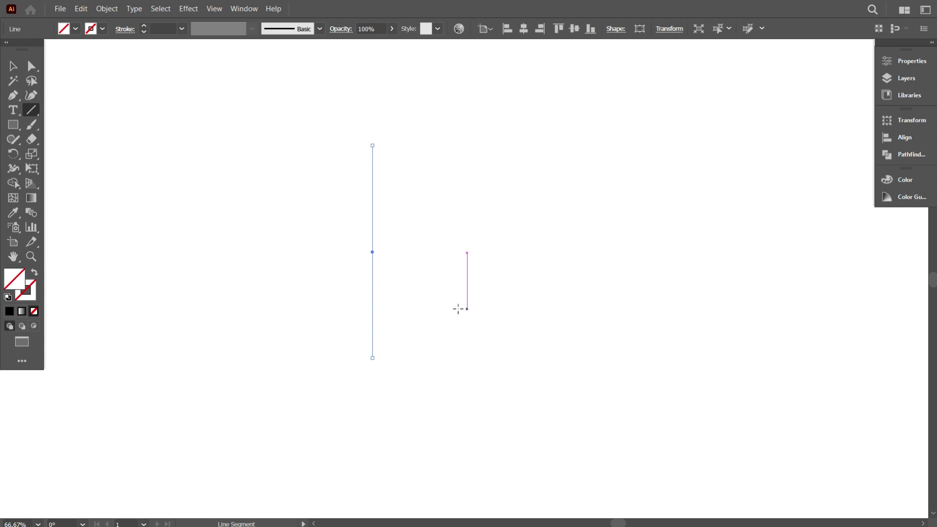
left_click(102, 28)
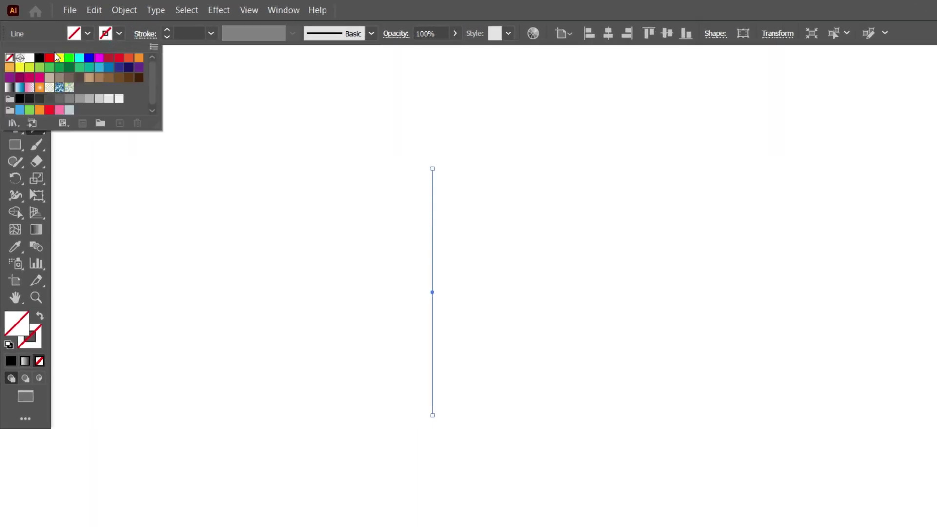
left_click(36, 59)
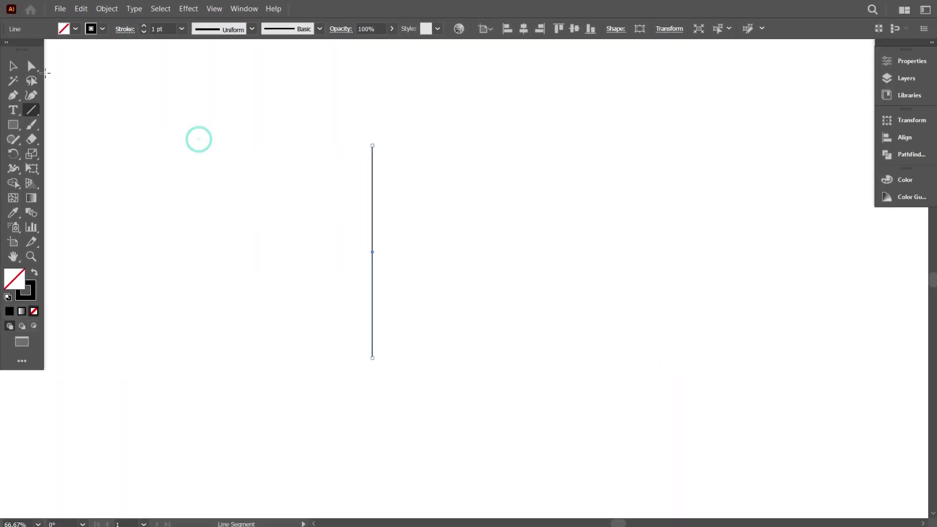
- Duplicate the line rightward into five evenly spaced lines and select them all
left_click(12, 67)
left_click(161, 109)
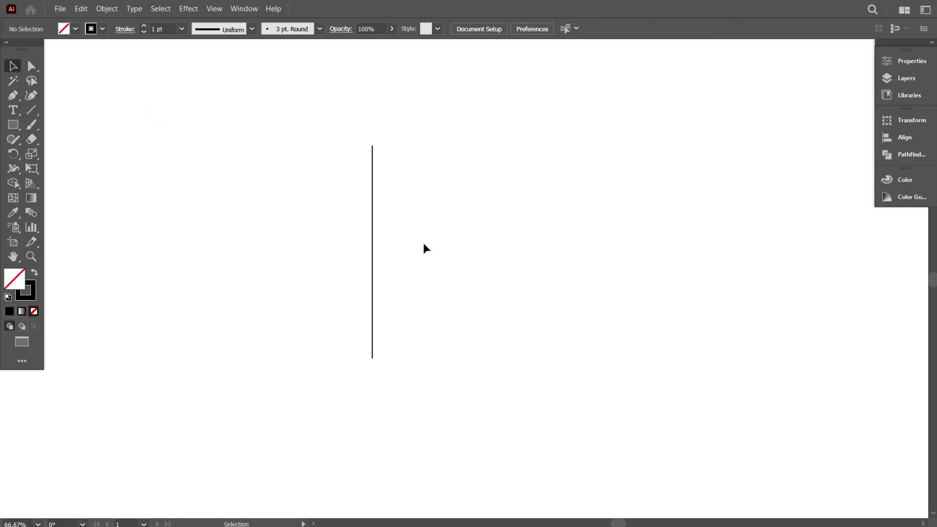
left_click_drag(440, 252, 318, 185)
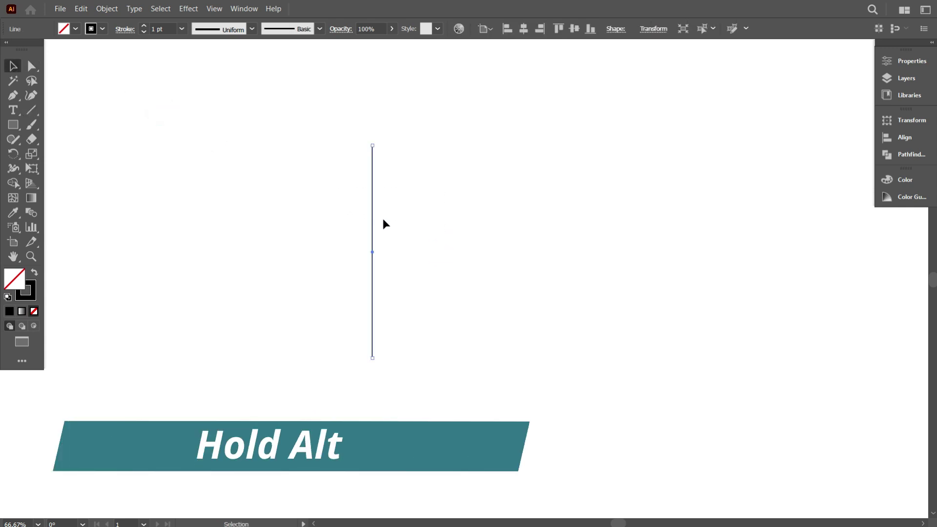
left_click_drag(374, 220, 386, 220, "alt")
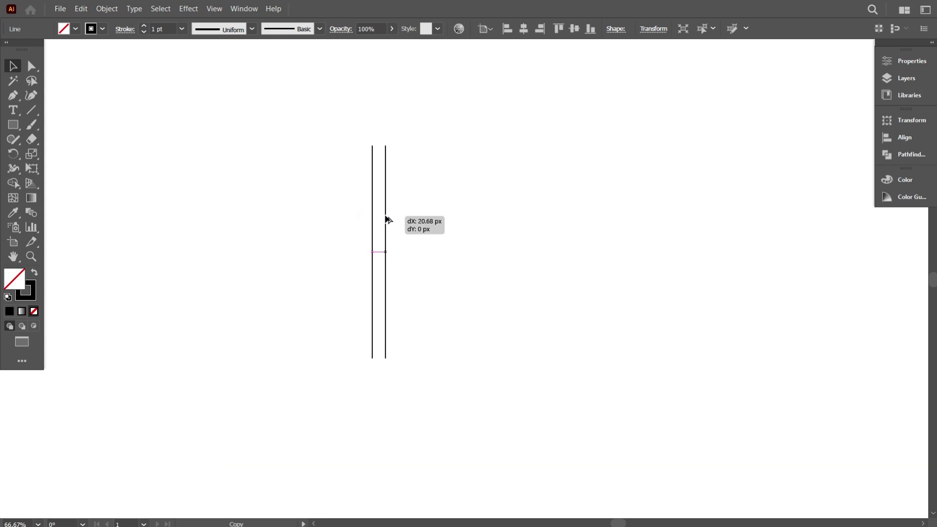
key("ctrl+d")
key("ctrl+d")
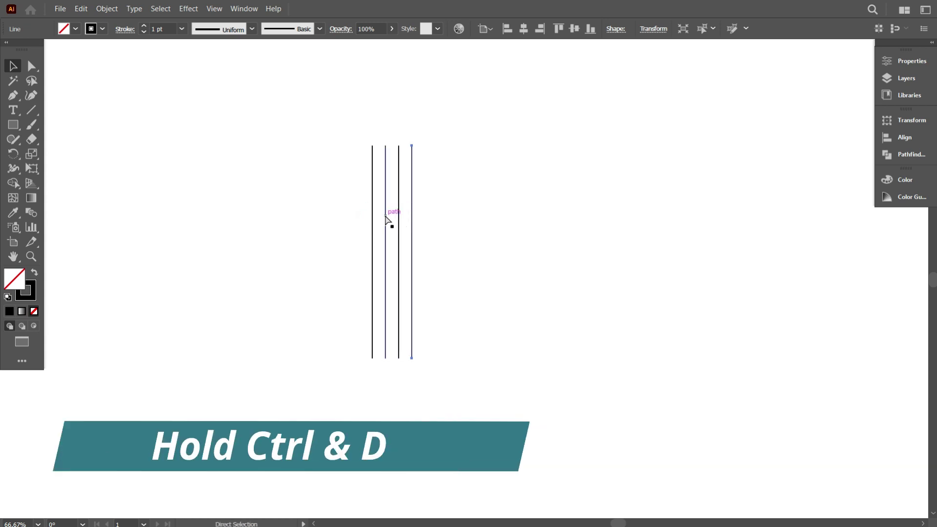
key("ctrl+d")
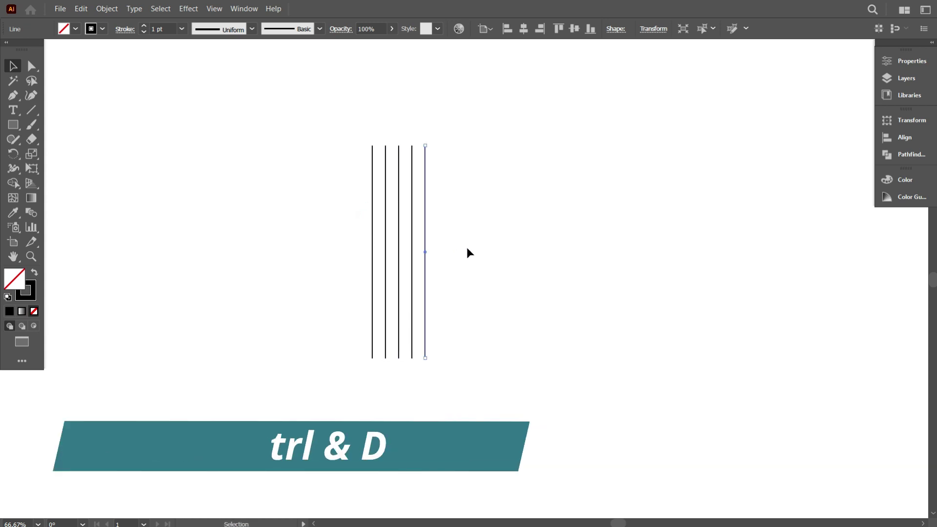
left_click(479, 249)
left_click_drag(539, 248, 321, 159)
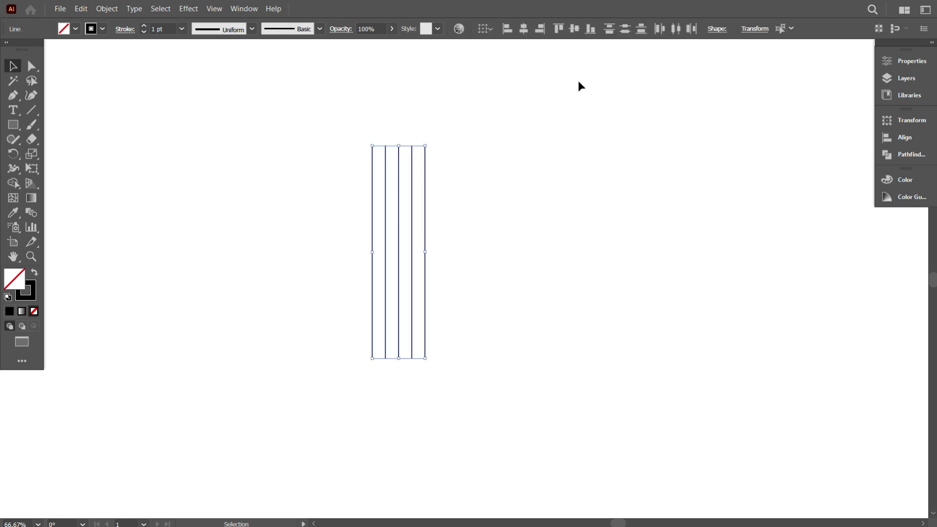
- Align the five lines along their bottom edges and group them
left_click(591, 34)
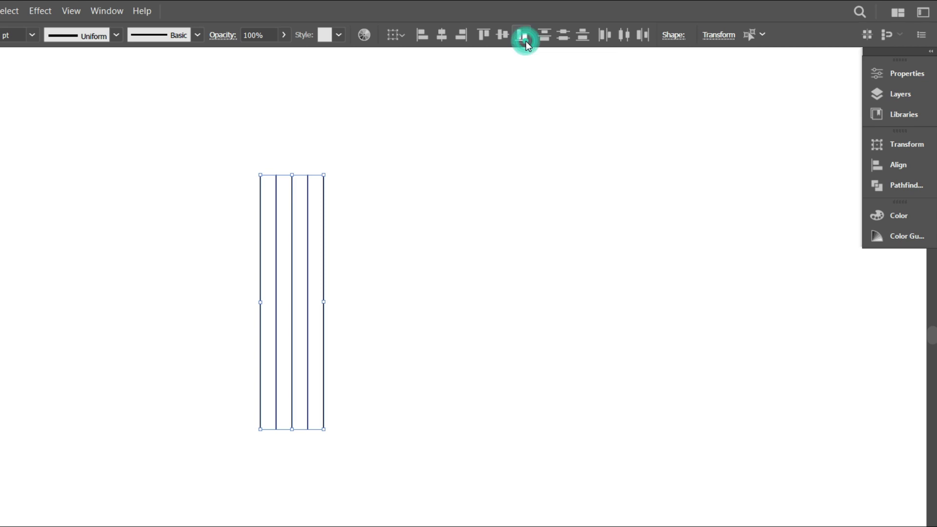
right_click(456, 145)
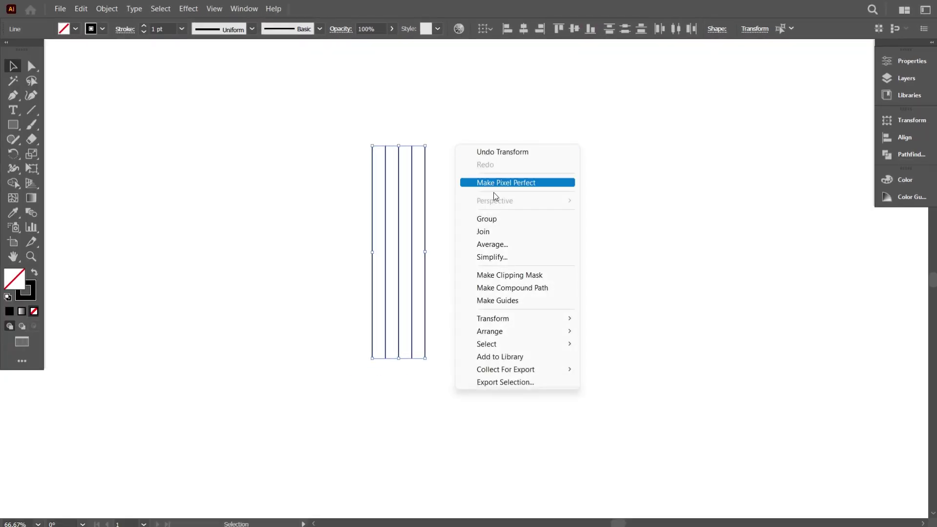
left_click(500, 214)
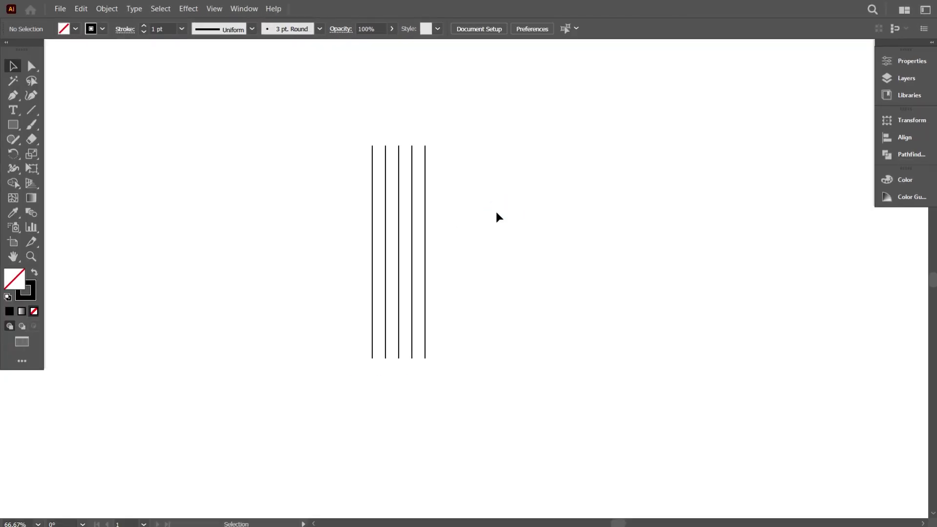
- Copy the line group and paste the copy behind the original
left_click_drag(512, 219, 306, 146)
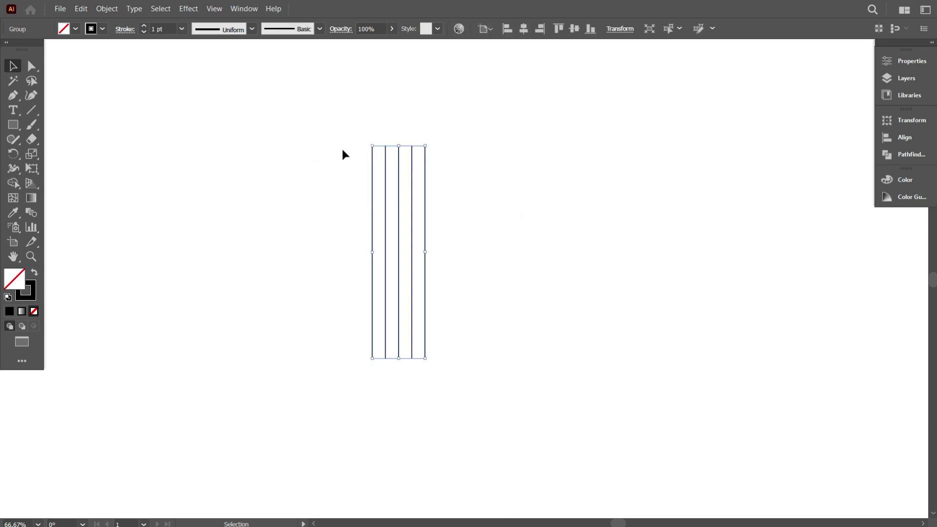
left_click(97, 12)
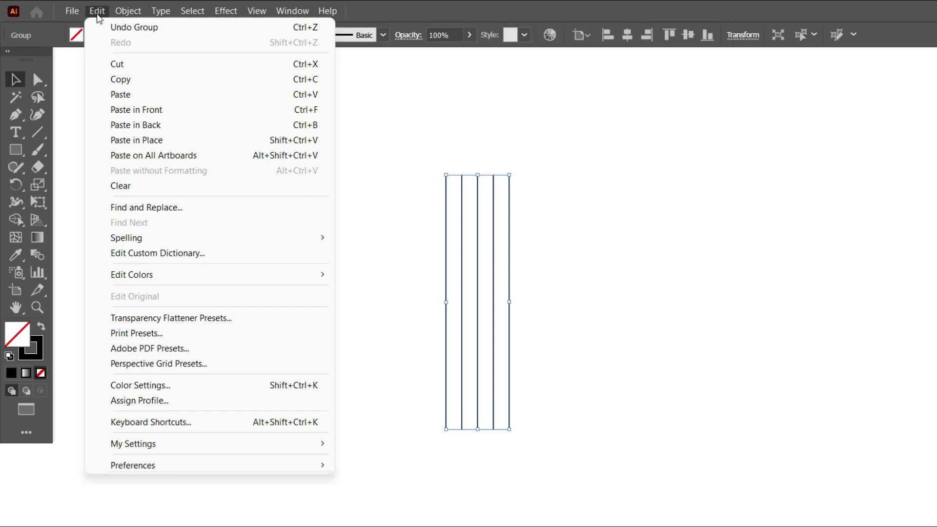
left_click(120, 79)
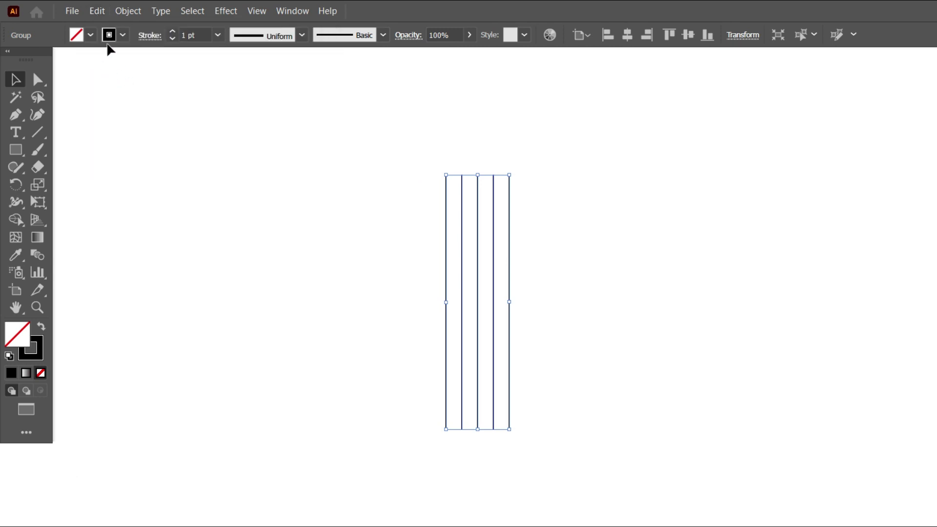
left_click(97, 11)
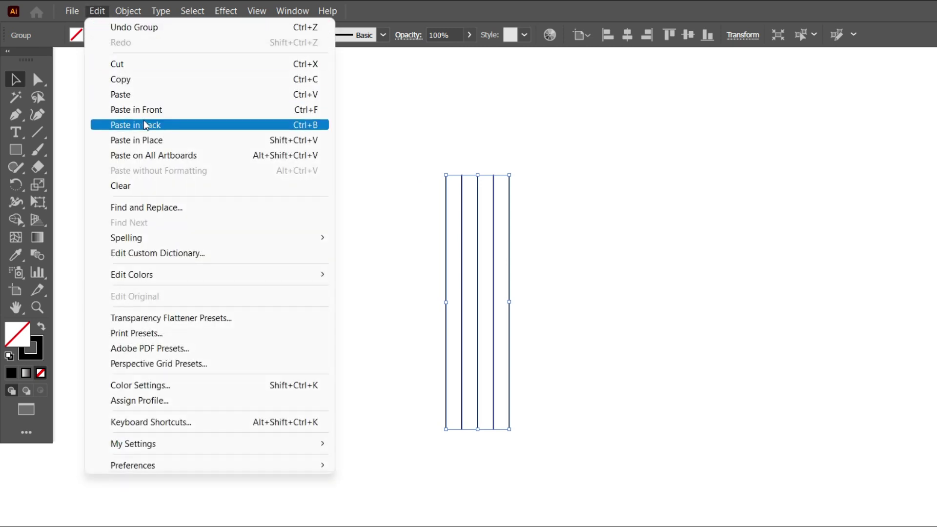
left_click(132, 124)
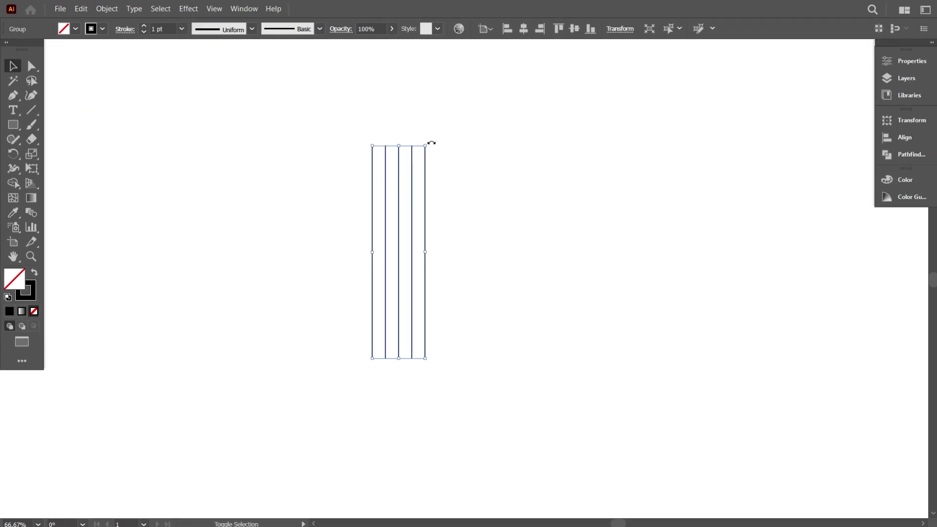
- Rotate the back copy 90° into horizontal lines and reselect the vertical group
left_click_drag(431, 143, 477, 261)
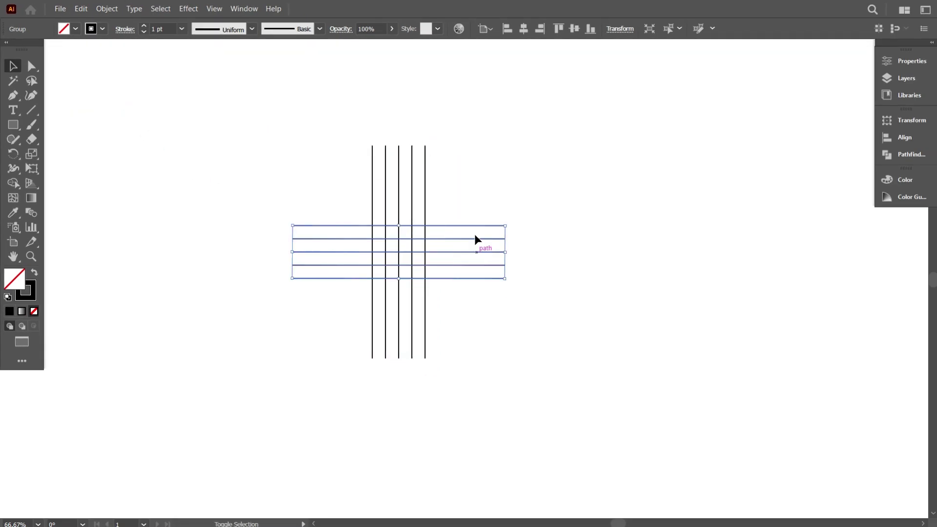
left_click(485, 196)
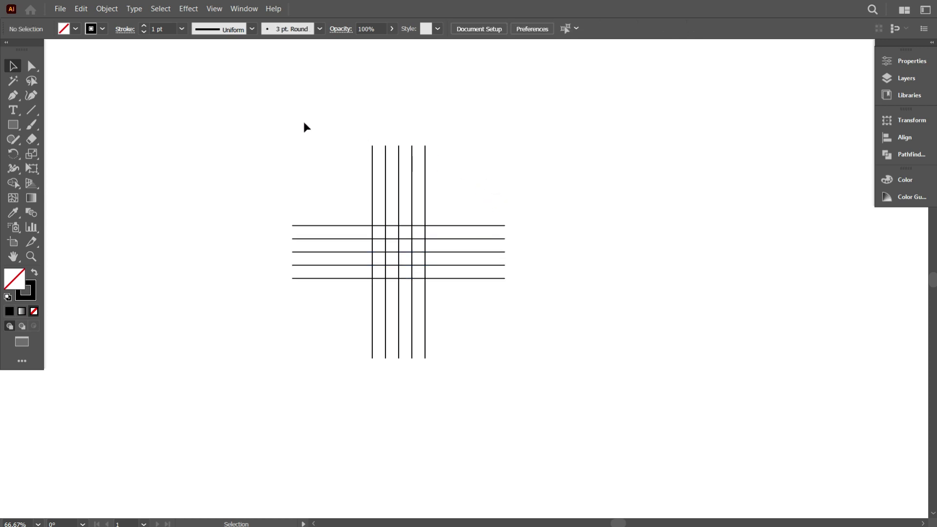
left_click_drag(304, 123, 469, 162)
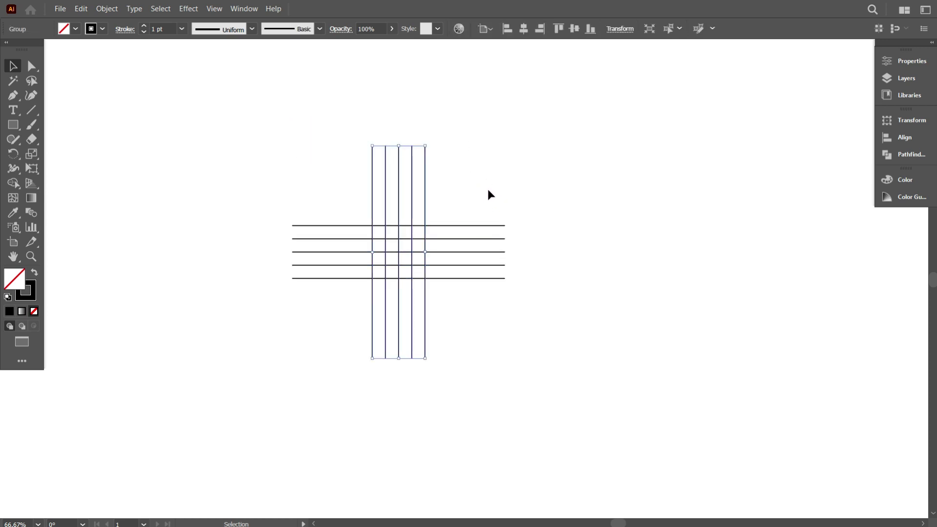
- Paste a copy of the vertical group in place and rotate it 60°
left_click(82, 11)
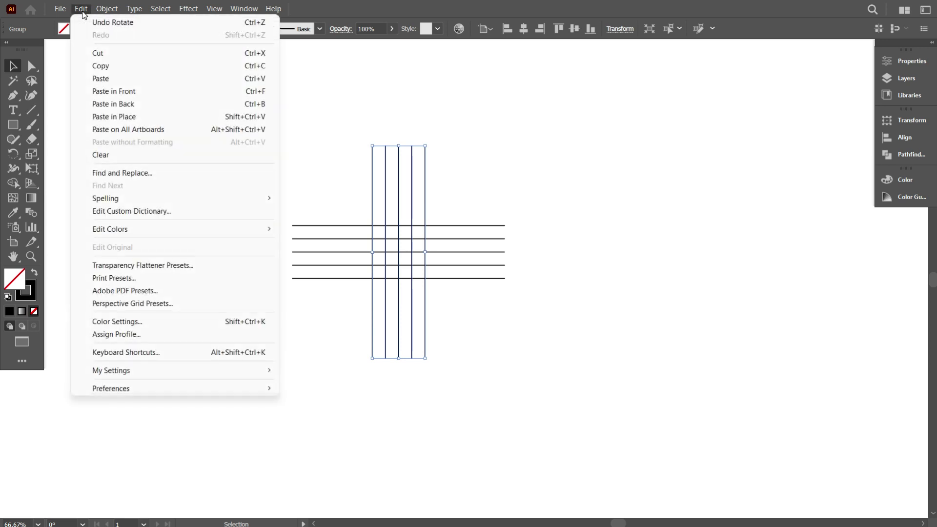
left_click(95, 65)
left_click(81, 10)
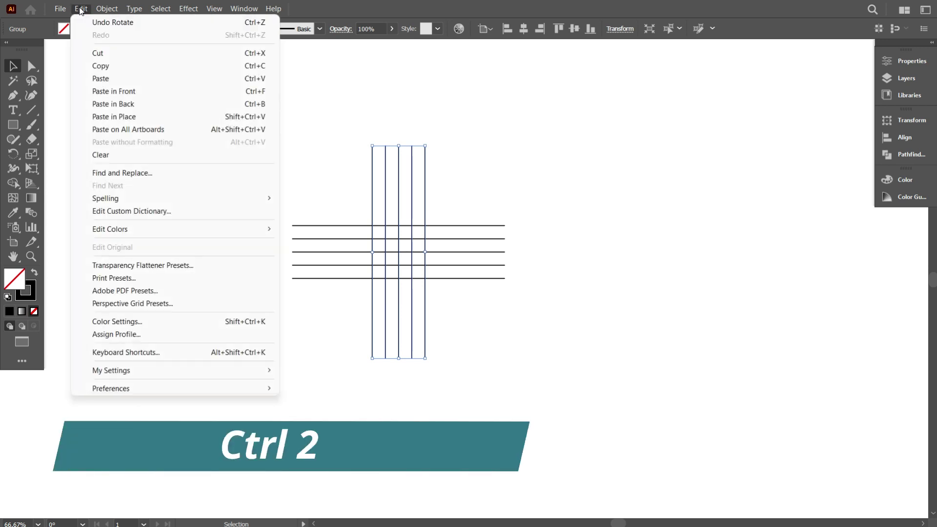
left_click(126, 116)
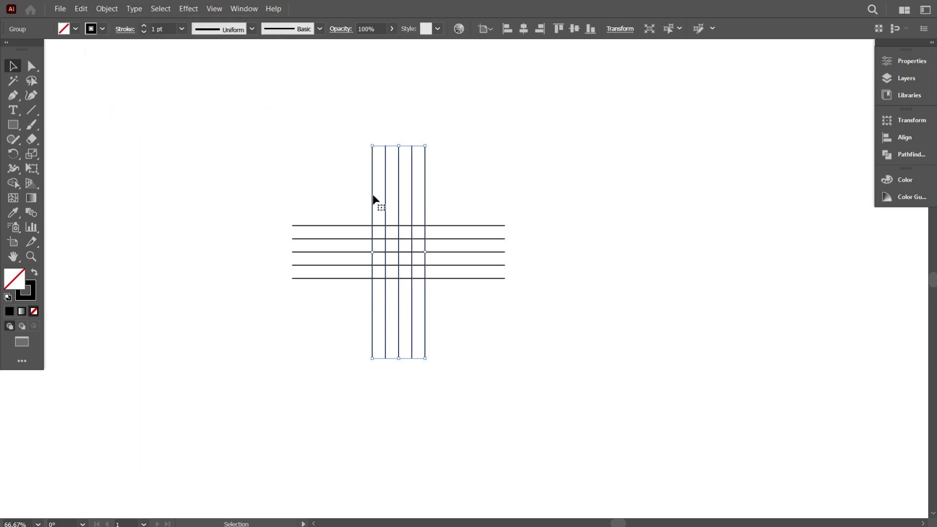
left_click(619, 29)
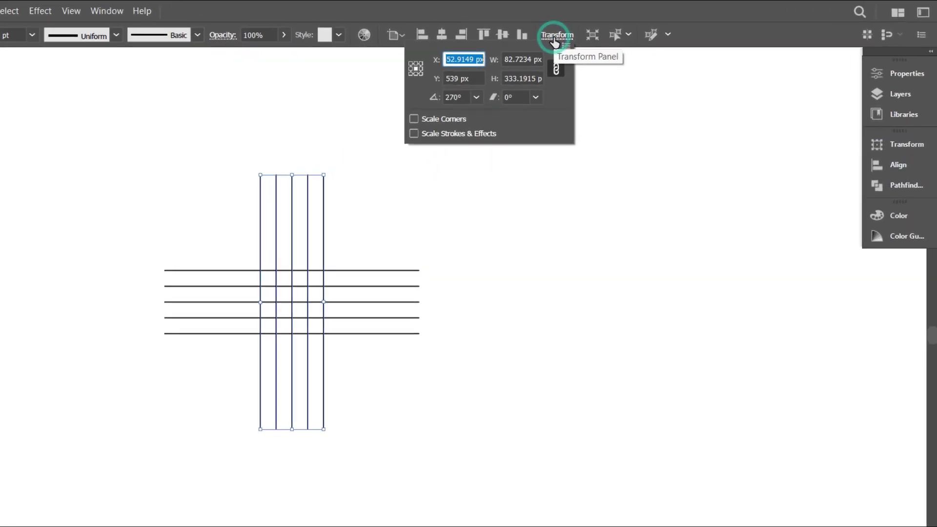
left_click(477, 97)
left_click(497, 144)
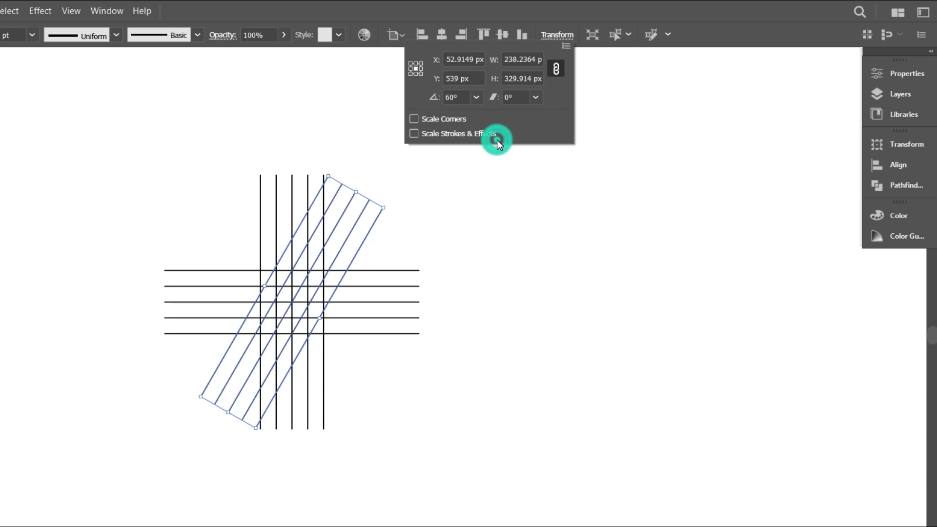
left_click(489, 205)
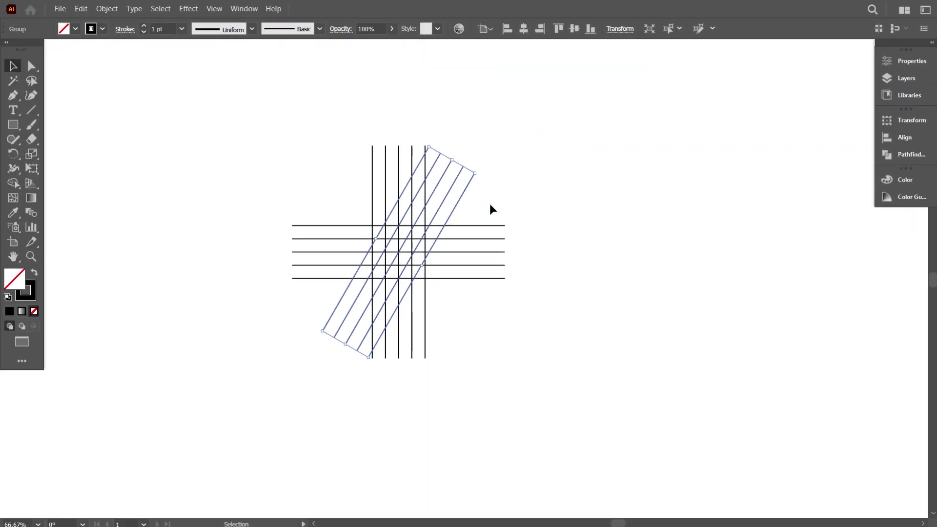
- Add a vertically reflected copy of the 60° lines as a second diagonal set
right_click(474, 146)
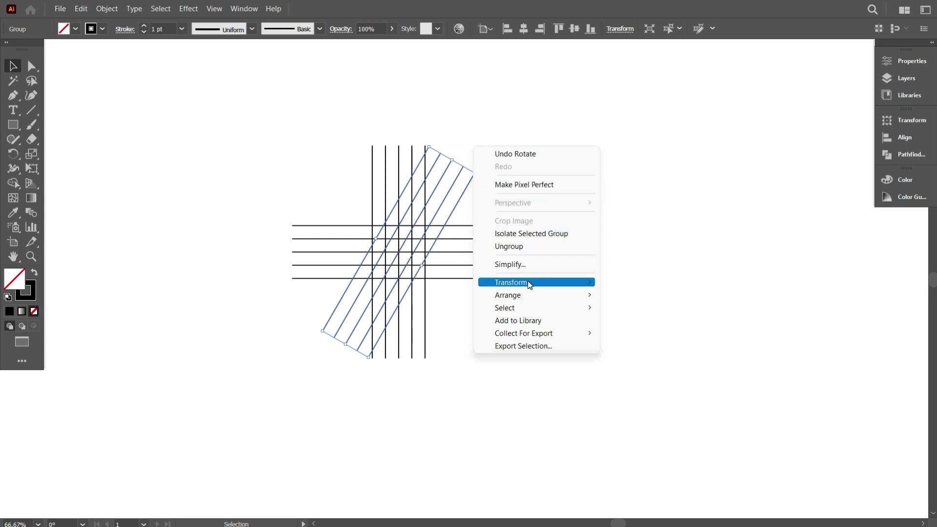
mouse_move(511, 283)
left_click(647, 325)
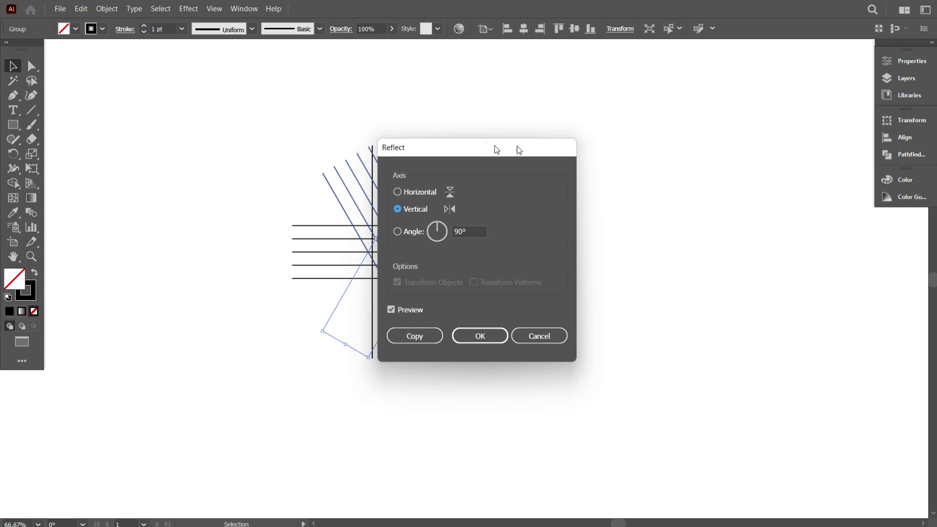
left_click_drag(484, 151, 638, 147)
left_click(552, 334)
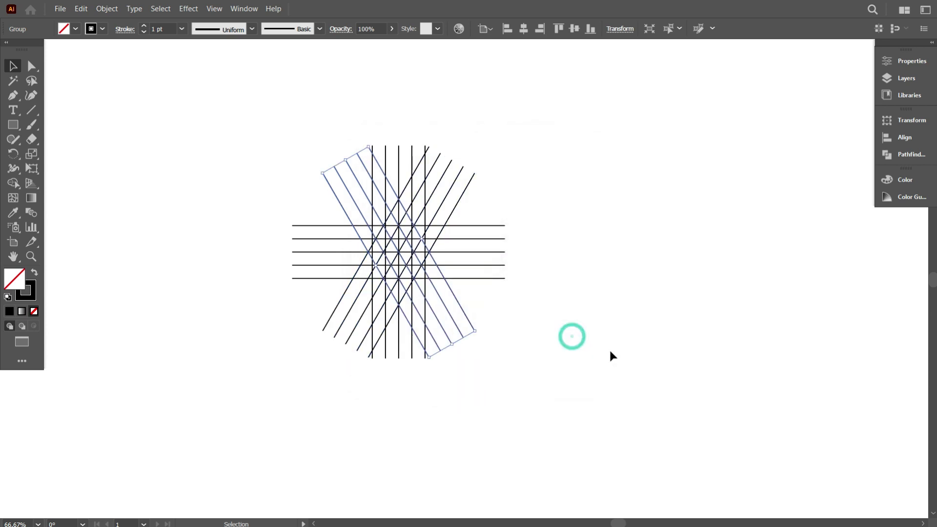
scroll(297, 265, "up", 2)
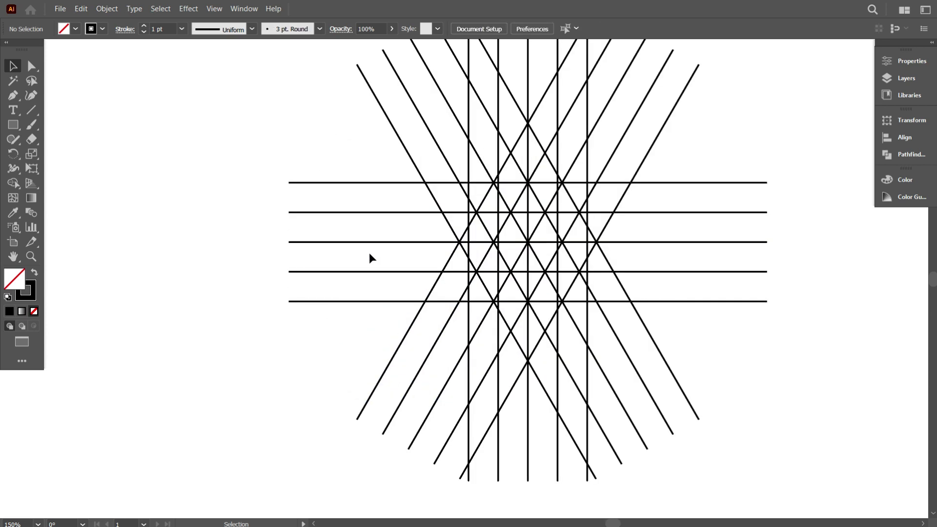
scroll(561, 272, "up", 1)
scroll(573, 288, "up", 1)
- Select all grid lines for Shape Builder with a black fill
left_click_drag(573, 288, 515, 286)
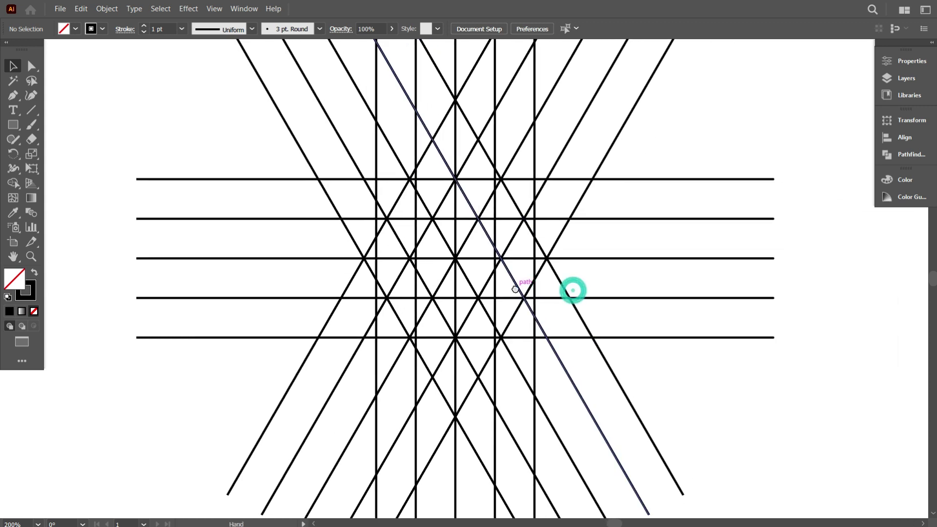
left_click_drag(213, 114, 718, 400)
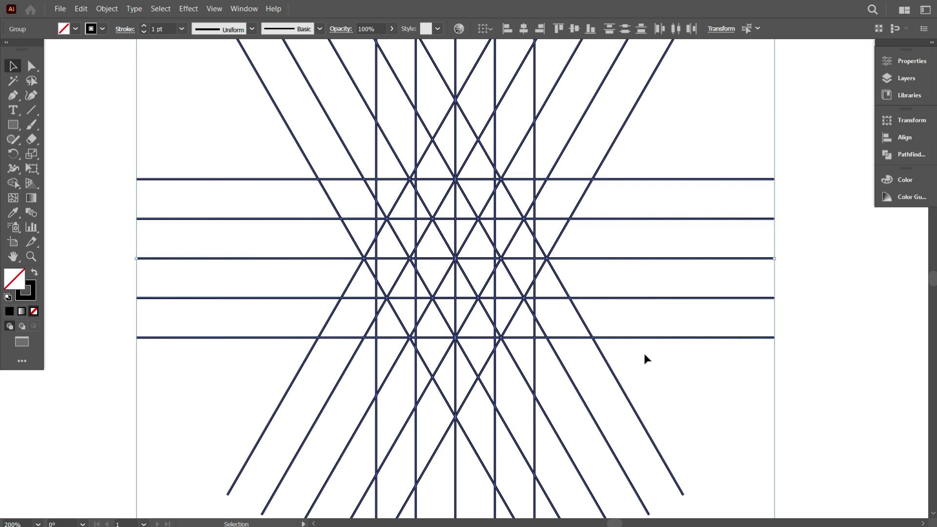
left_click(16, 184)
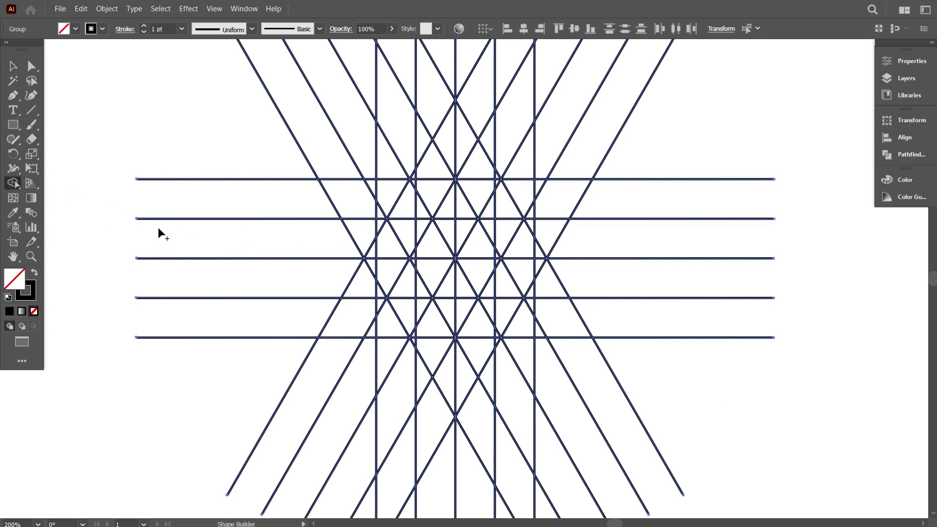
left_click(75, 29)
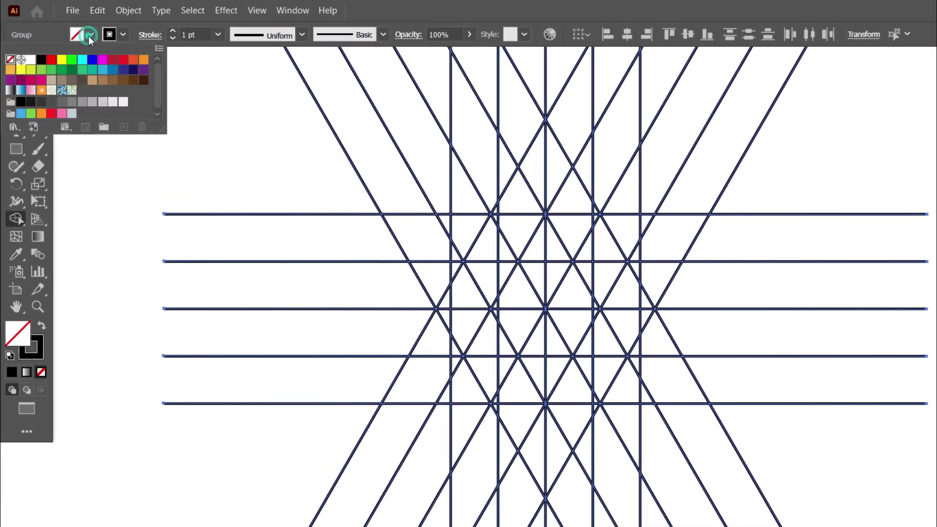
left_click(40, 59)
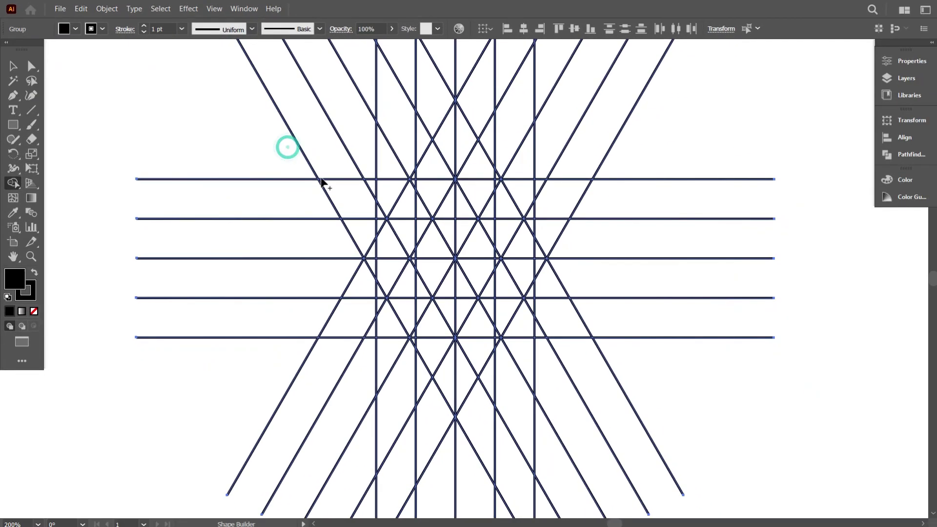
- Merge the top, left, lower, triangle and gap regions into a solid hexagonal ring
left_click_drag(381, 264, 417, 197)
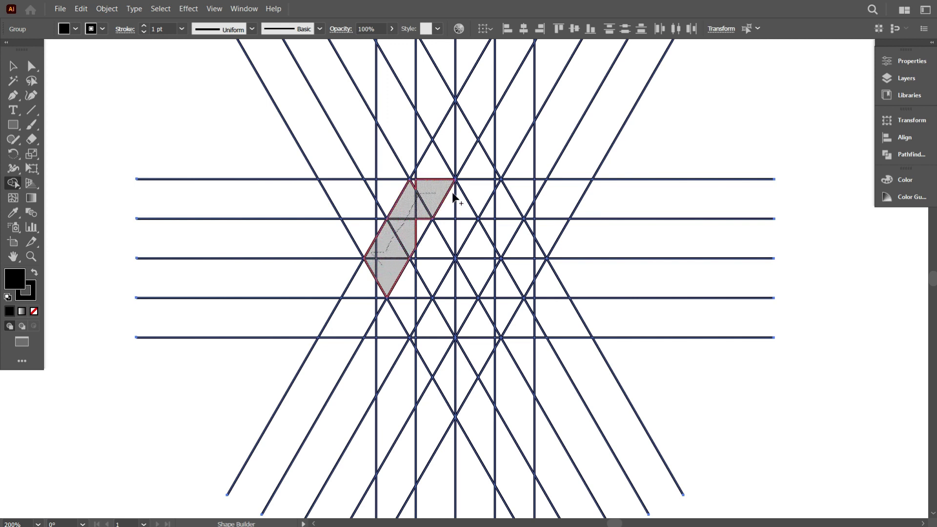
left_click_drag(417, 203, 501, 199)
mouse_move(412, 287)
left_mouse_down()
mouse_move(453, 322)
mouse_move(524, 249)
left_mouse_up()
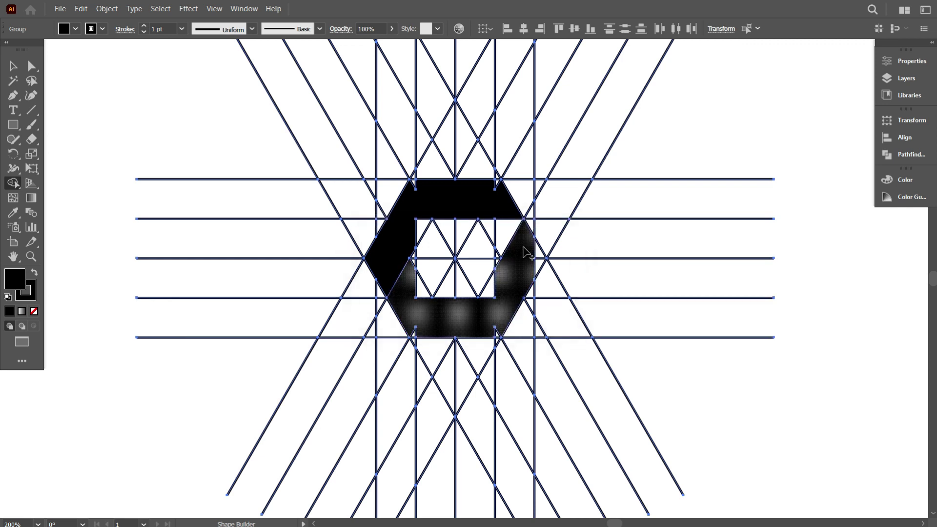
scroll(524, 249, "up", 2)
scroll(524, 248, "up", 3)
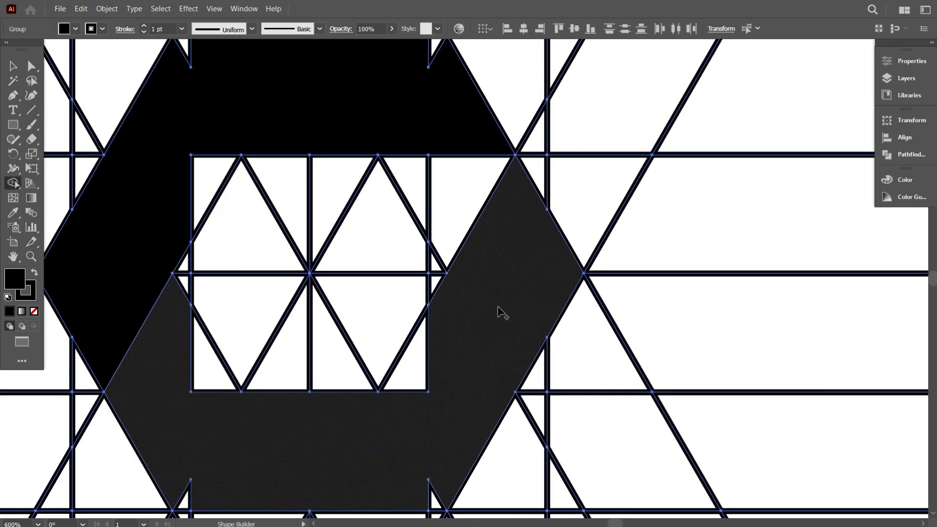
left_click_drag(552, 280, 482, 307)
scroll(327, 365, "down", 3)
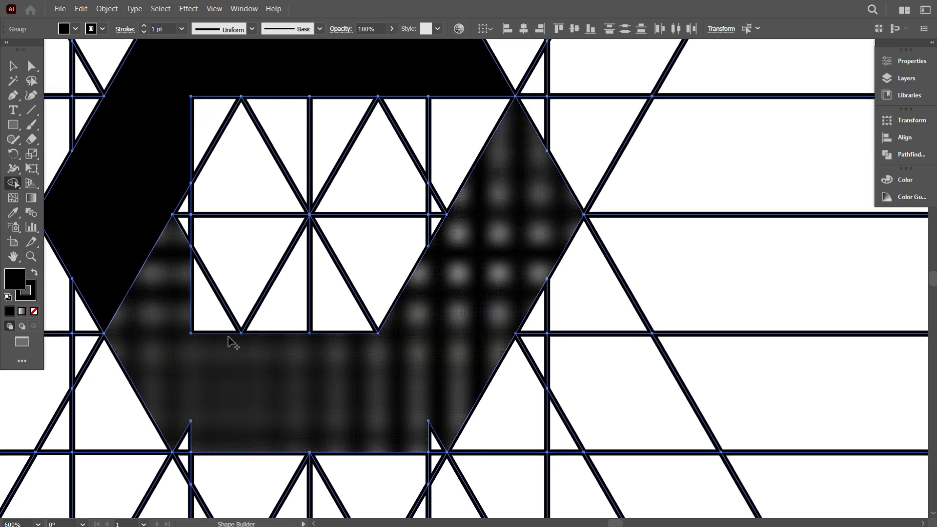
mouse_move(230, 341)
left_mouse_down()
mouse_move(187, 418)
mouse_move(356, 439)
mouse_move(454, 426)
left_mouse_up()
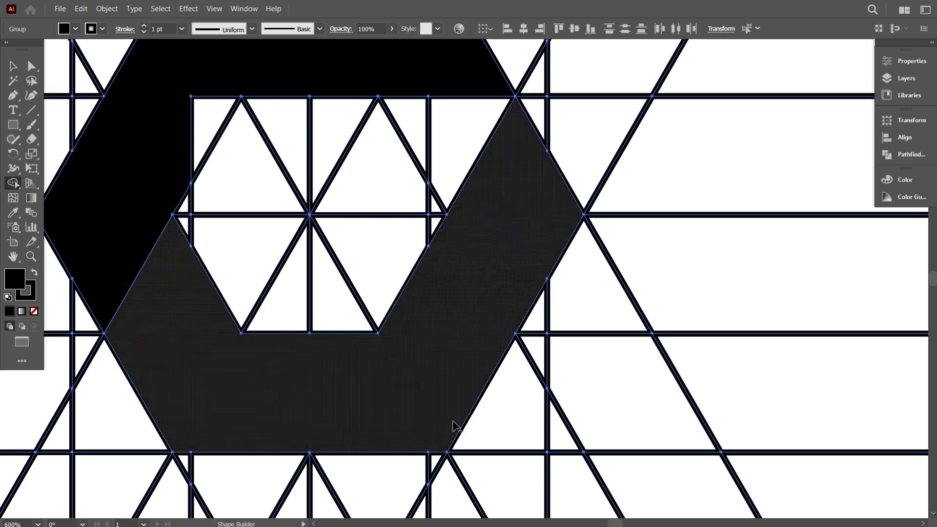
scroll(454, 426, "down", 2)
scroll(317, 400, "up", 1)
left_click_drag(318, 399, 415, 402)
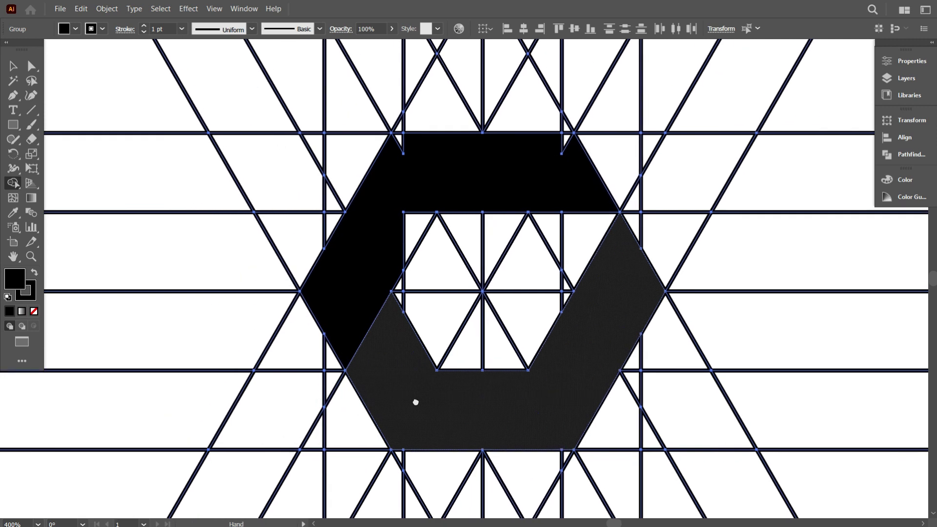
scroll(415, 402, "up", 1)
scroll(422, 403, "up", 1)
scroll(422, 399, "down", 1)
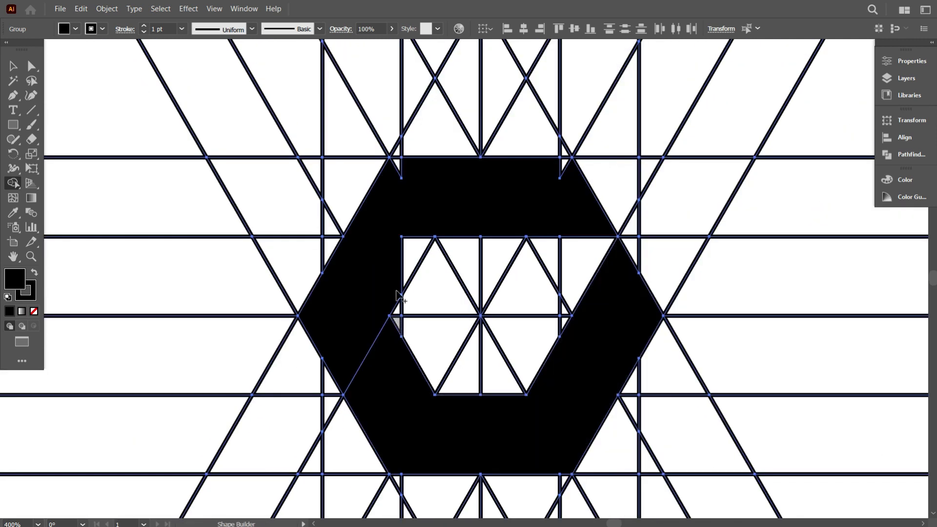
left_click(397, 228)
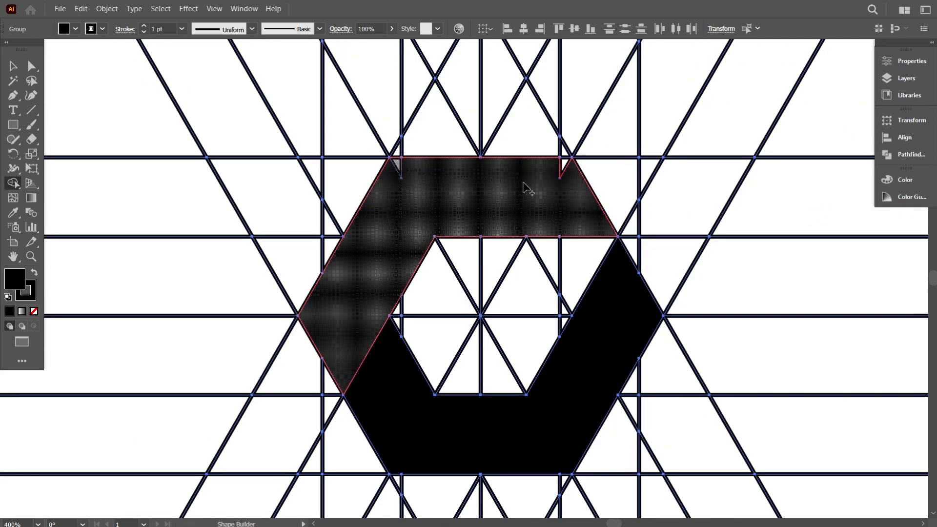
mouse_move(548, 229)
left_mouse_down()
mouse_move(539, 224)
mouse_move(572, 258)
mouse_move(413, 286)
left_mouse_up()
scroll(567, 261, "down", 1)
scroll(405, 276, "down", 1, "alt")
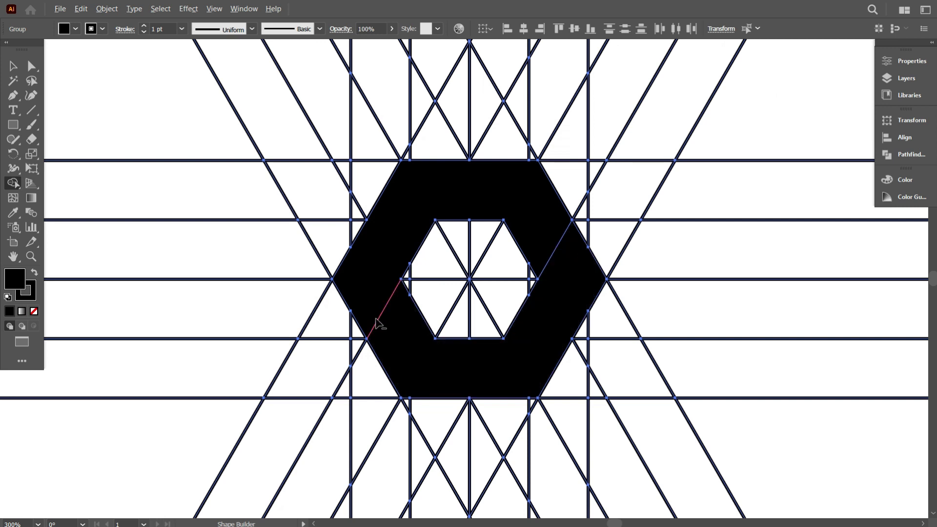
scroll(388, 323, "up", 2, "alt")
left_click(417, 301)
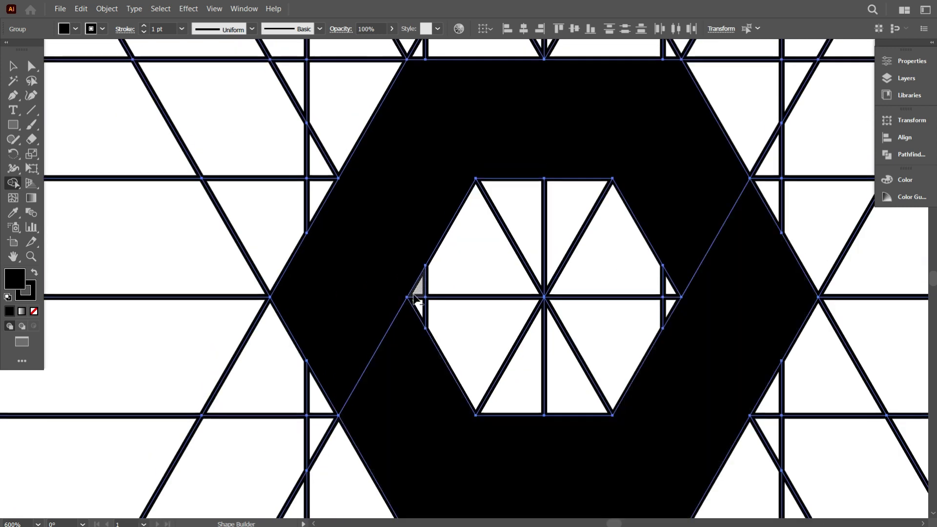
scroll(416, 296, "down", 3, "alt")
scroll(415, 295, "down", 1)
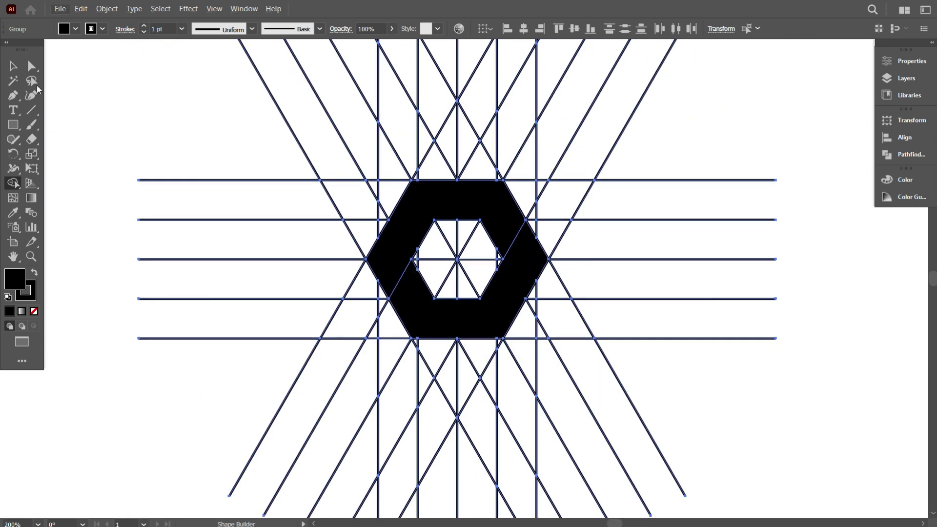
- Return to the Selection tool and select the grouped lines and hexagon
left_click(15, 66)
left_click(225, 106)
scroll(301, 153, "down", 1, "alt")
mouse_move(300, 152)
left_mouse_down()
mouse_move(450, 279)
mouse_move(502, 272)
left_mouse_up()
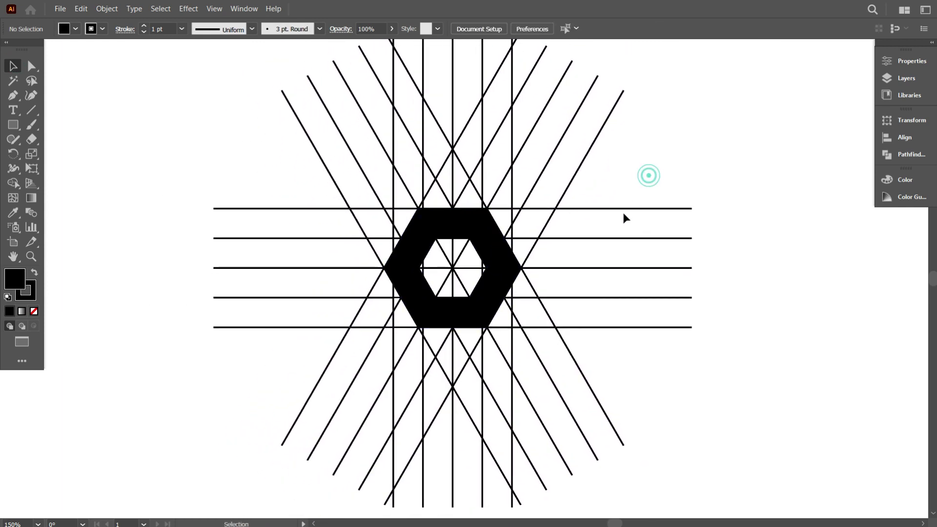
left_click(481, 232)
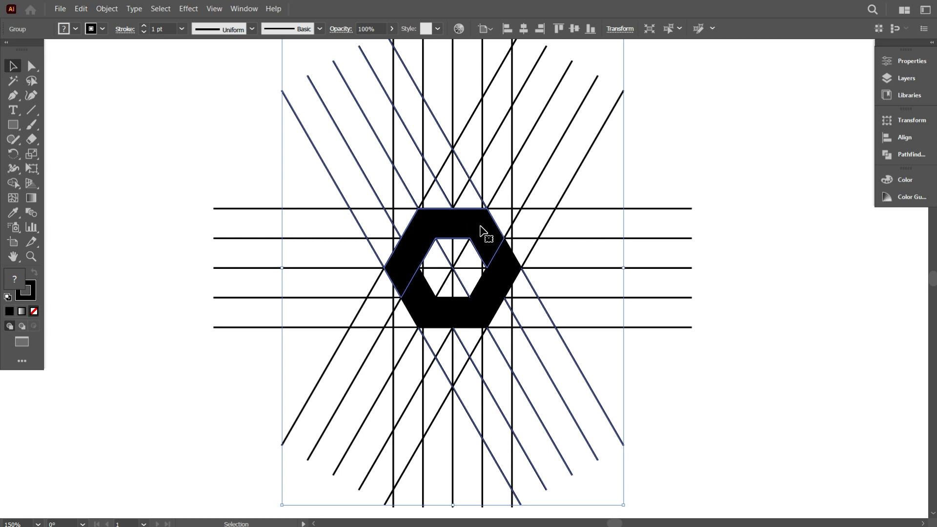
scroll(482, 232, "down", 1, "alt")
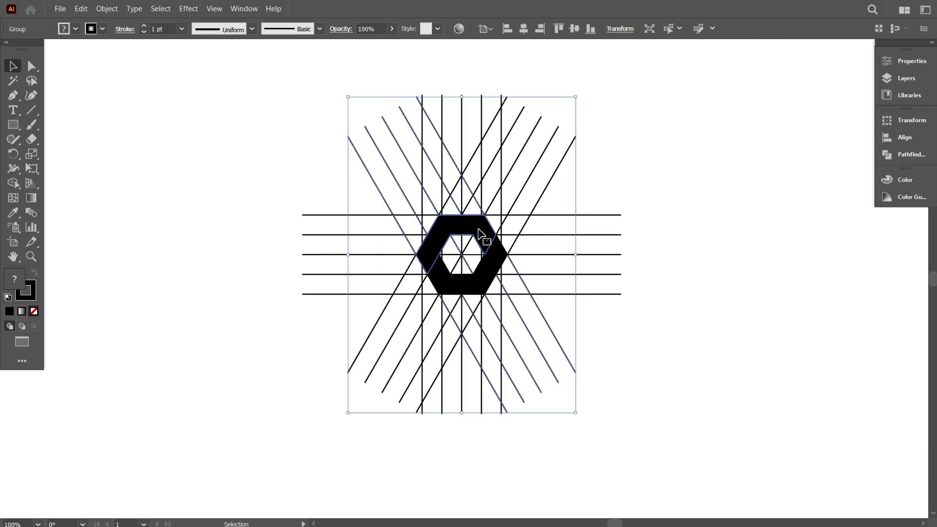
left_click(663, 272)
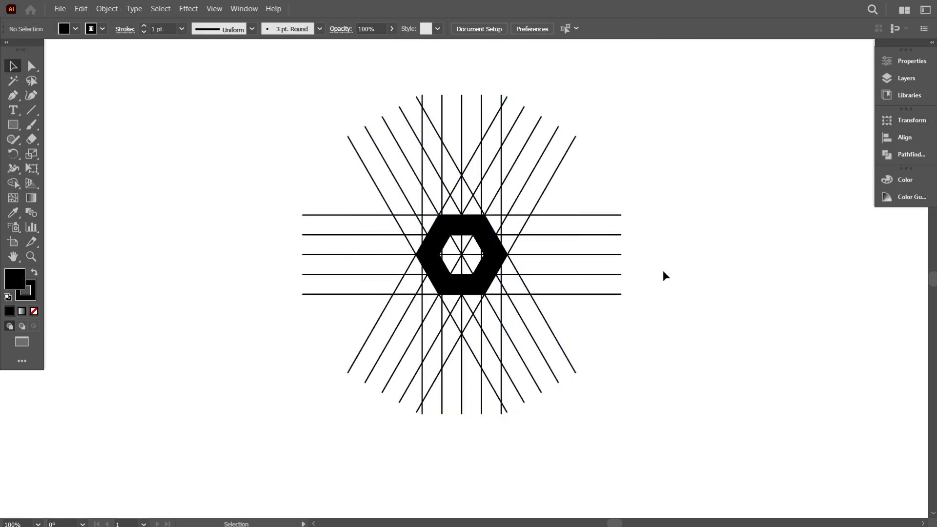
left_click(478, 224)
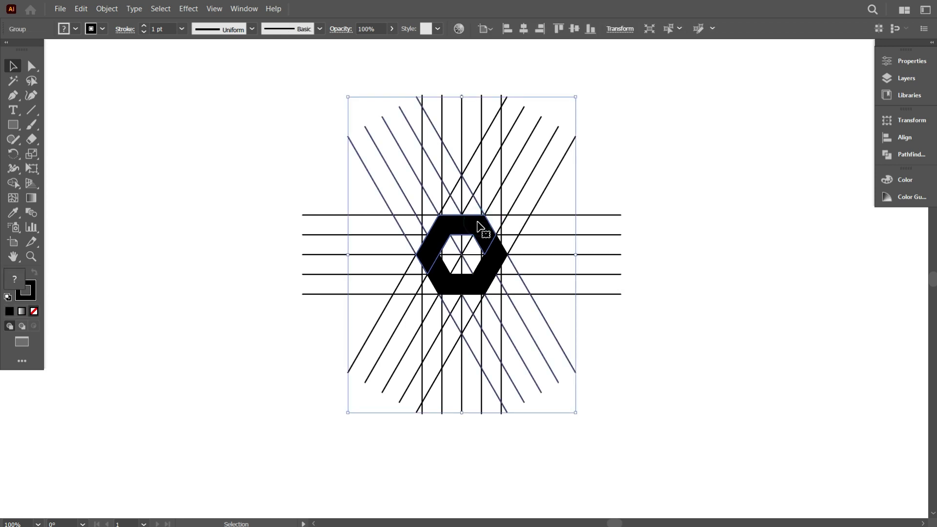
- Ungroup the hexagon from the lines, then ungroup the remaining line group
right_click(477, 222)
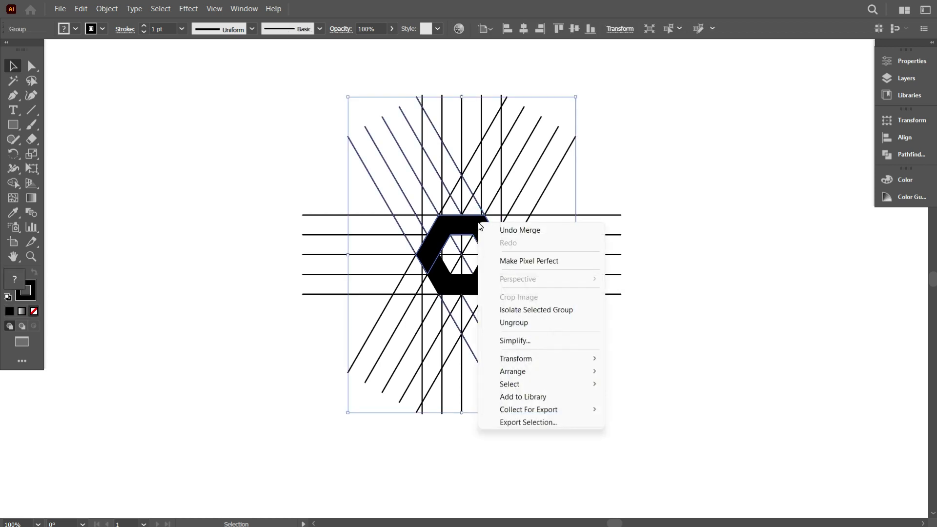
left_click(528, 323)
left_click(654, 347)
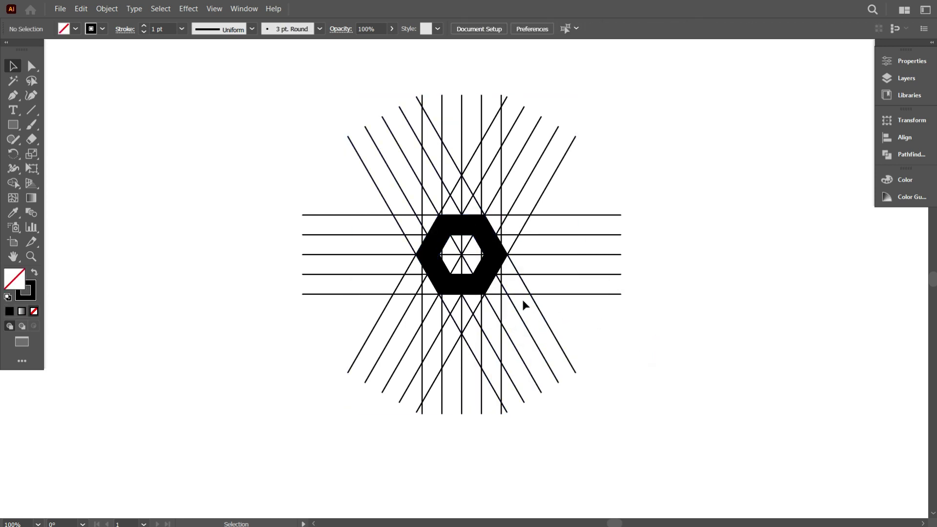
left_click(487, 271)
right_click(487, 271)
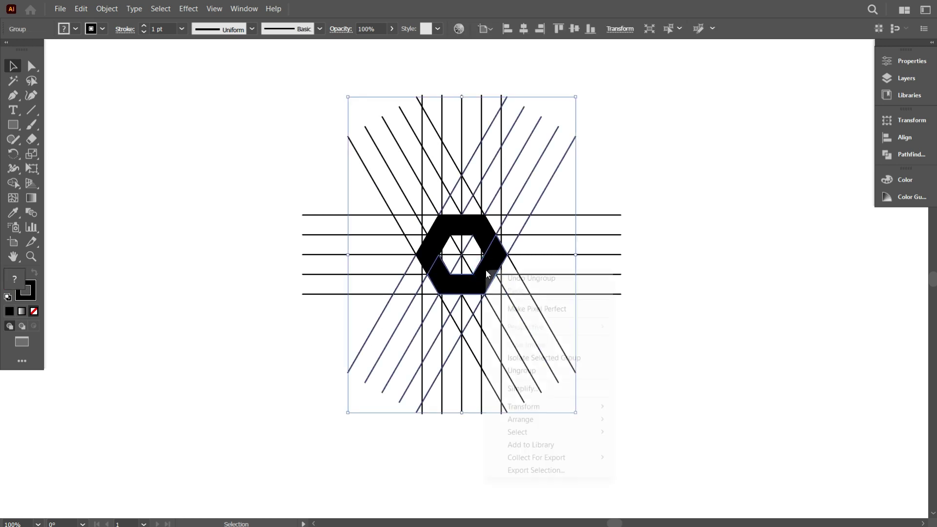
left_click(533, 366)
left_click(650, 341)
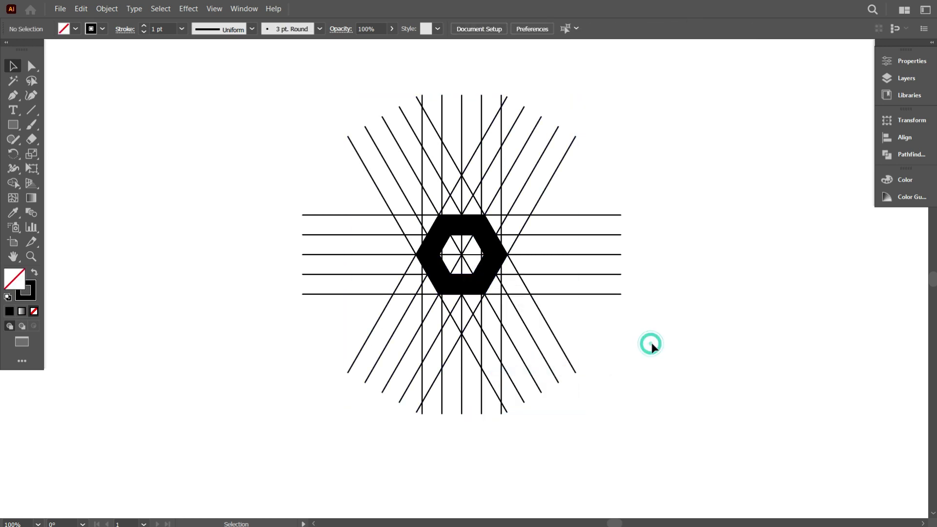
- Move the black hexagonal ring to the right of the grid
left_click(487, 277)
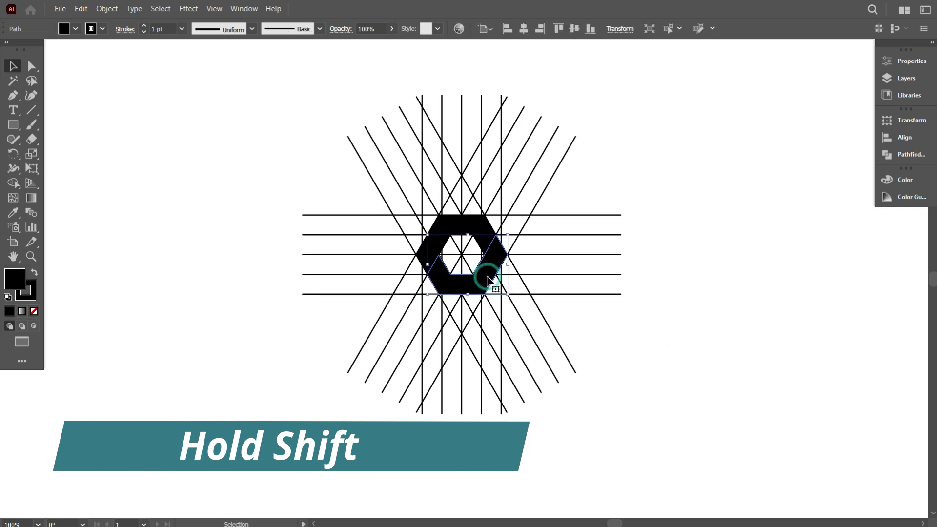
left_click_drag(466, 228, 757, 215)
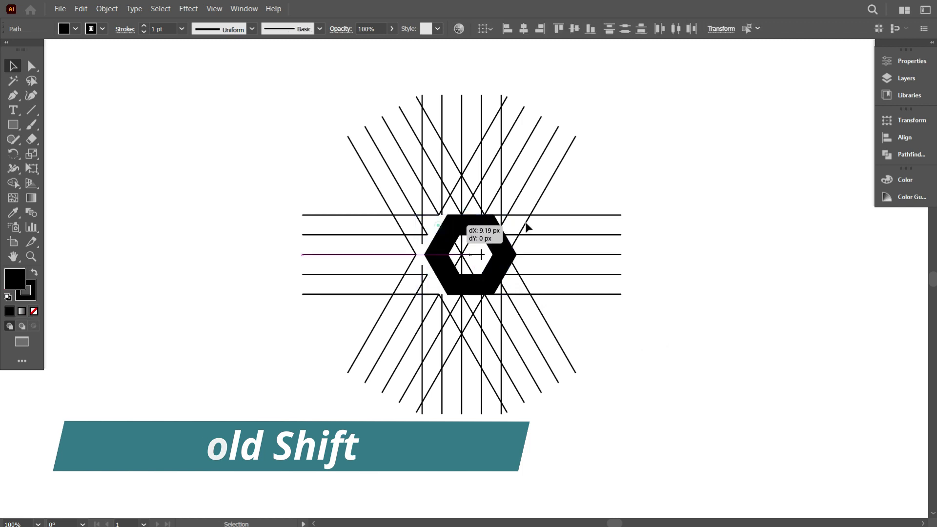
left_click(638, 362)
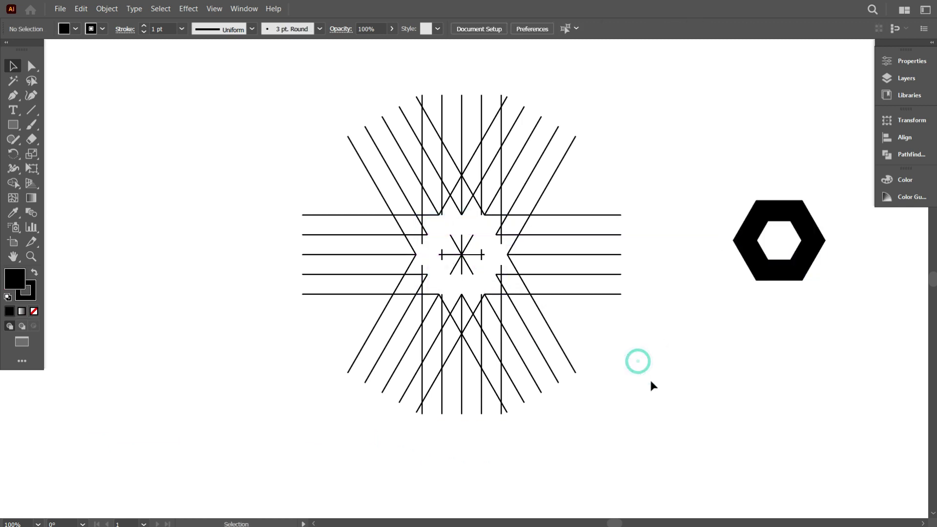
left_click(250, 136)
- Delete the leftover grid lines, then centre and enlarge the black hexagon ring
left_click_drag(435, 218, 600, 360)
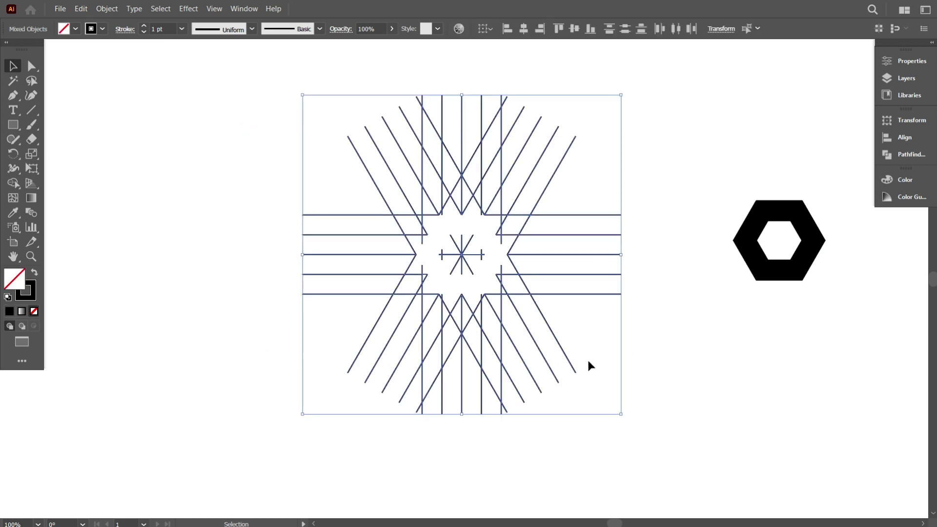
key("Delete")
left_click_drag(750, 246, 823, 313)
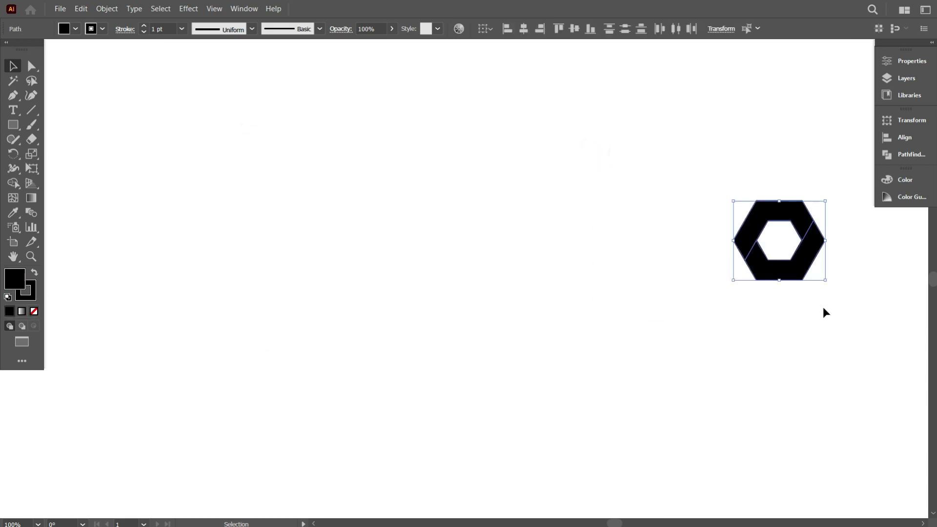
left_click_drag(743, 240, 444, 260)
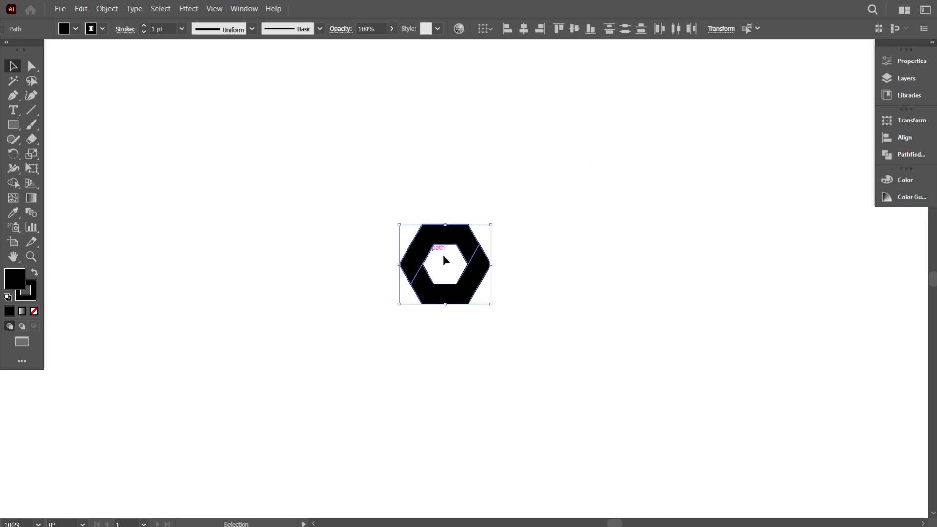
left_click_drag(490, 303, 543, 338)
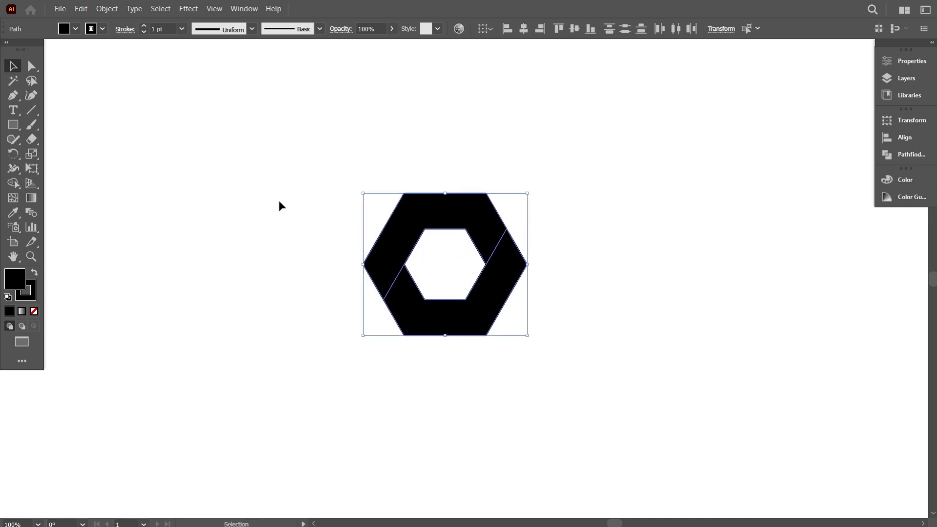
- Set the hexagon ring's stroke to None
left_click(102, 30)
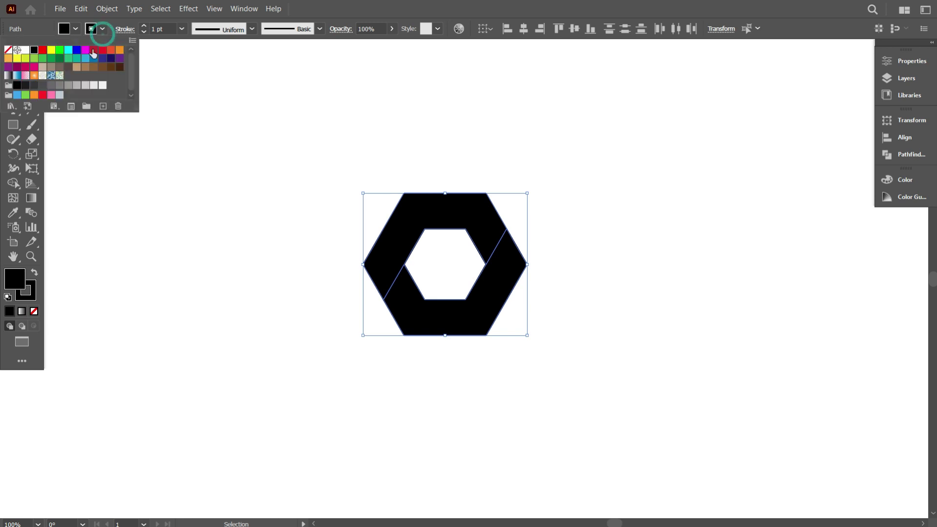
left_click(12, 55)
left_click(266, 192)
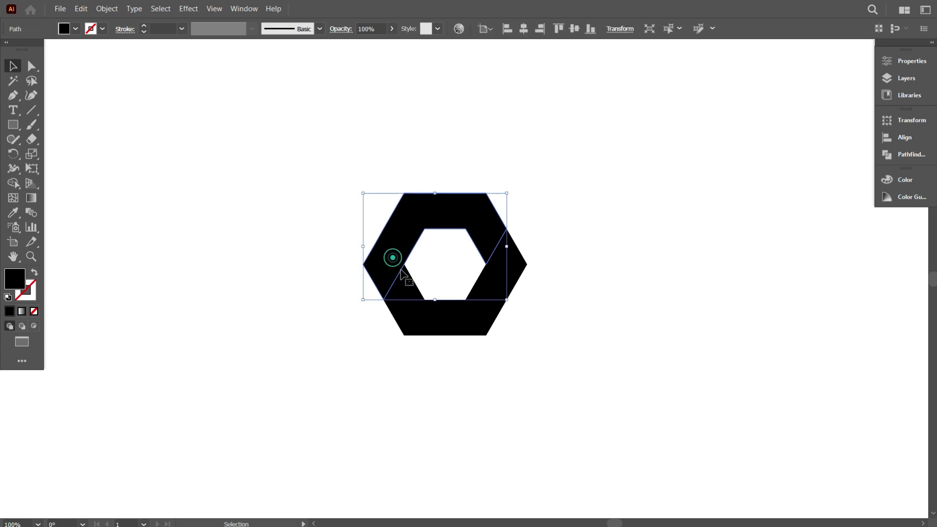
left_click(549, 283)
- Test rounding one ring piece's corner with Direct Selection, then restore it sharp
left_click(407, 300)
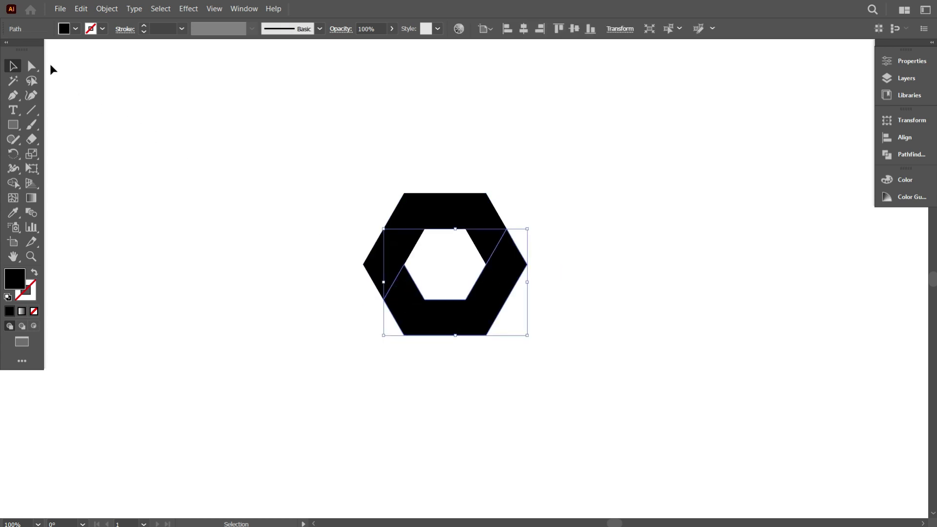
left_click(31, 67)
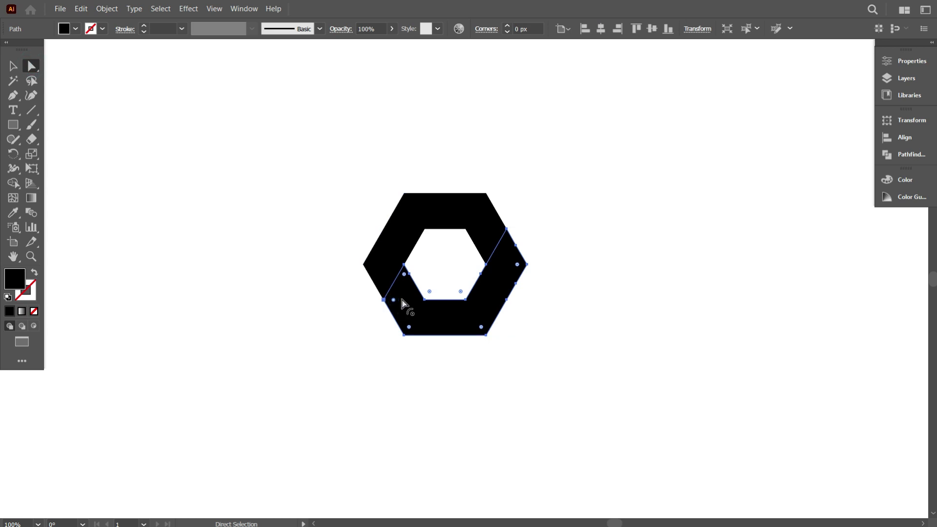
left_click_drag(401, 304, 372, 294)
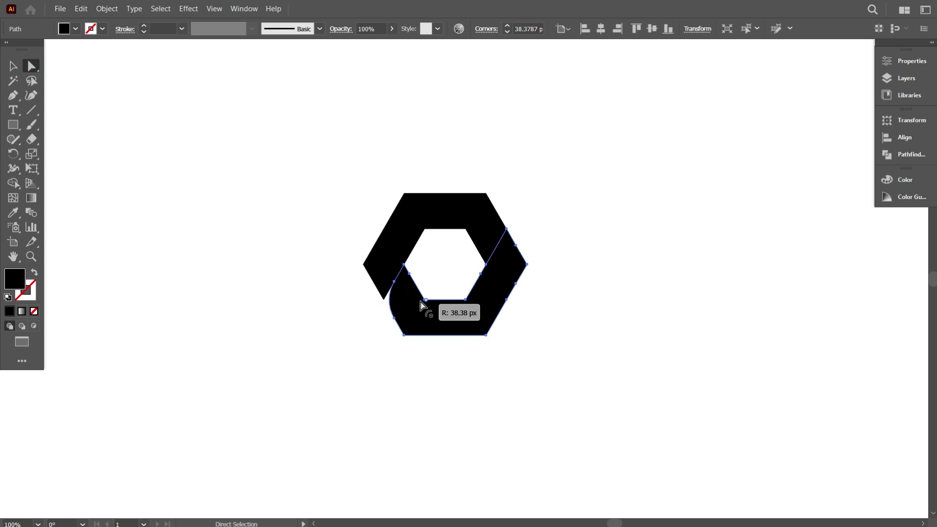
left_click(181, 163)
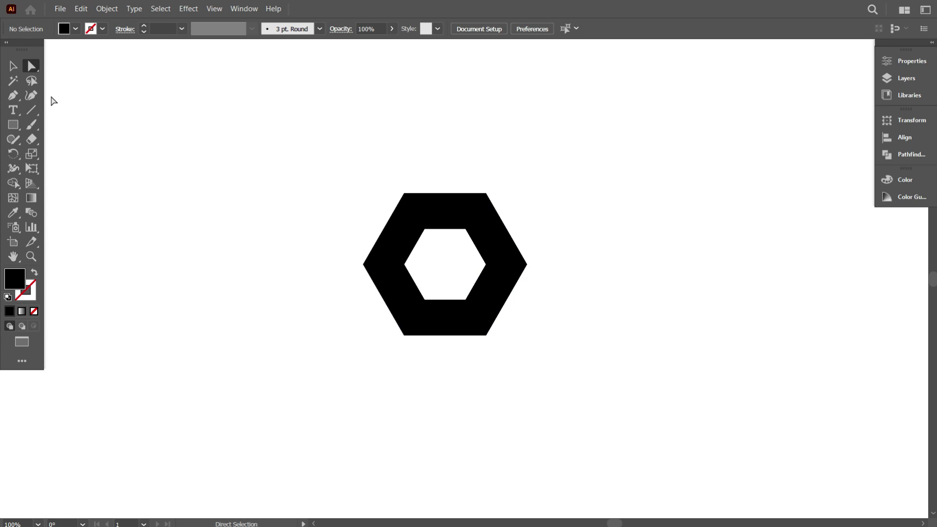
left_click(14, 65)
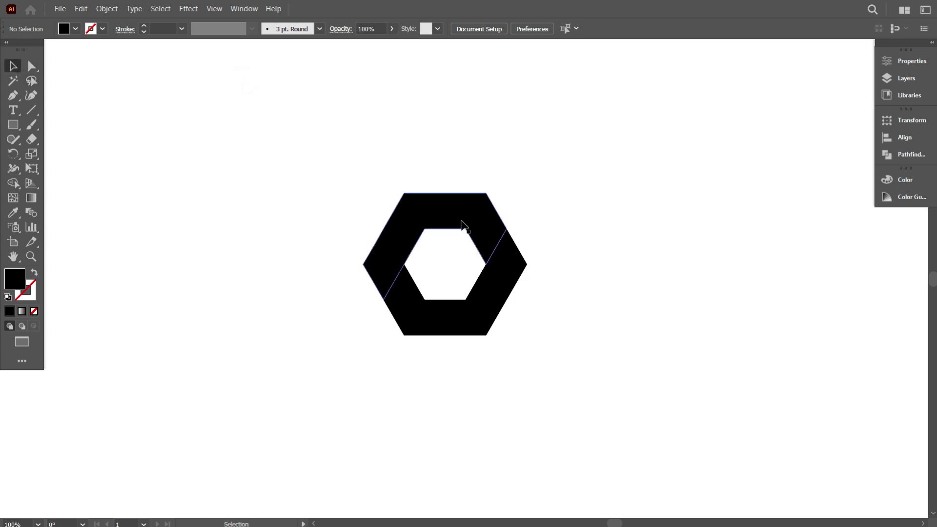
- Alt-drag a duplicate of the hexagon ring to the right
left_click_drag(345, 163, 532, 347)
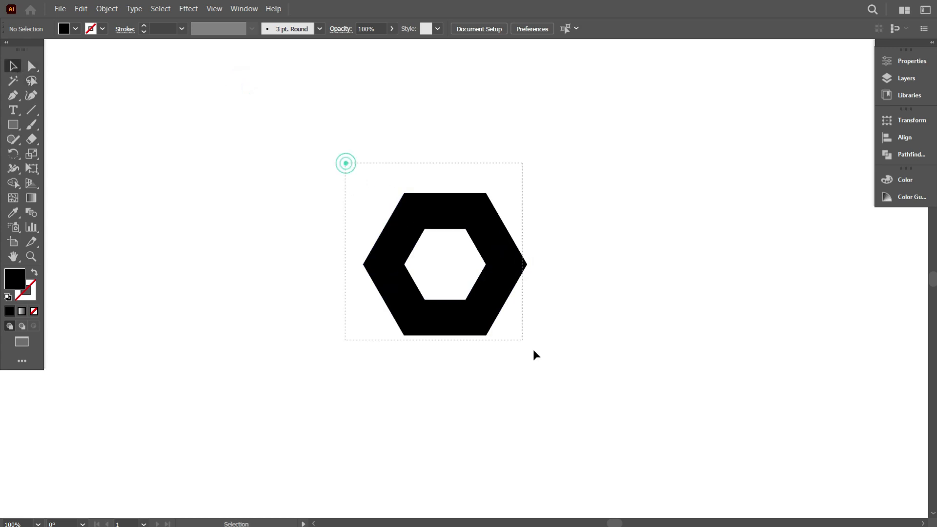
left_click_drag(495, 298, 782, 303)
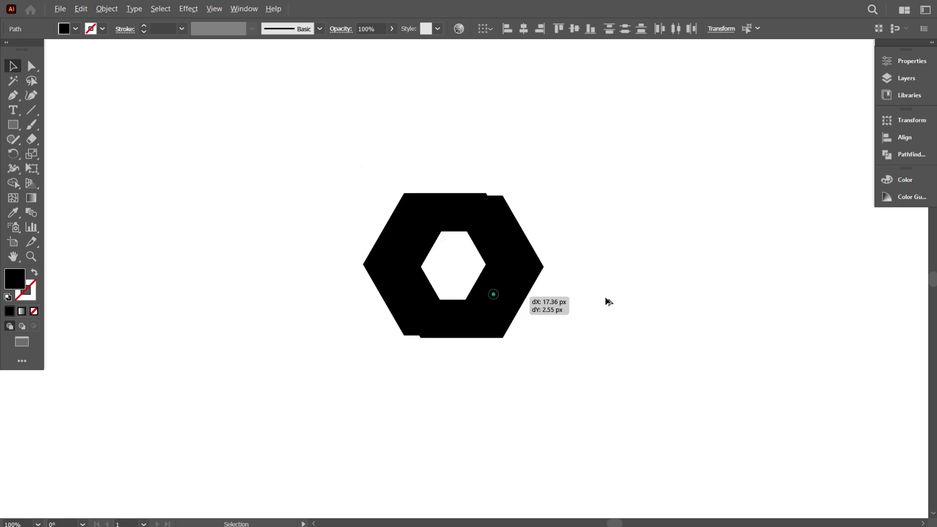
left_click_drag(655, 358, 511, 386)
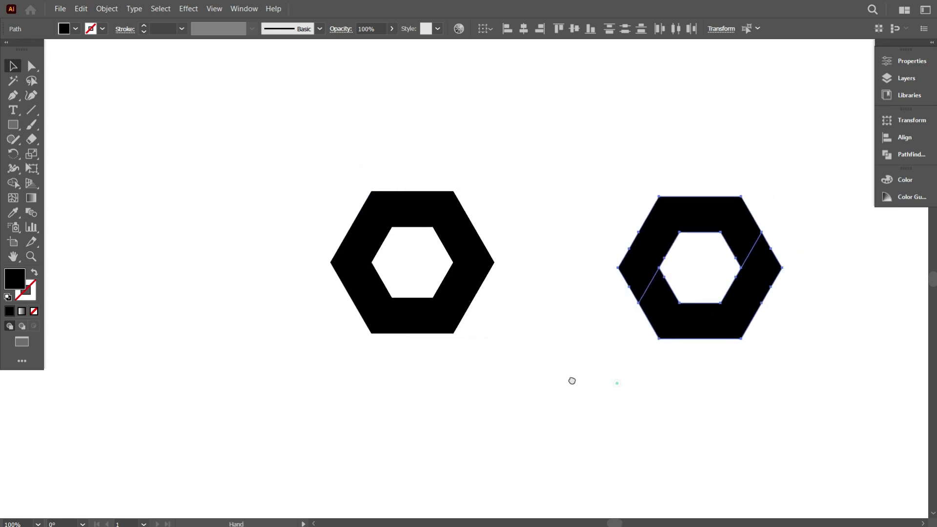
left_click(508, 384)
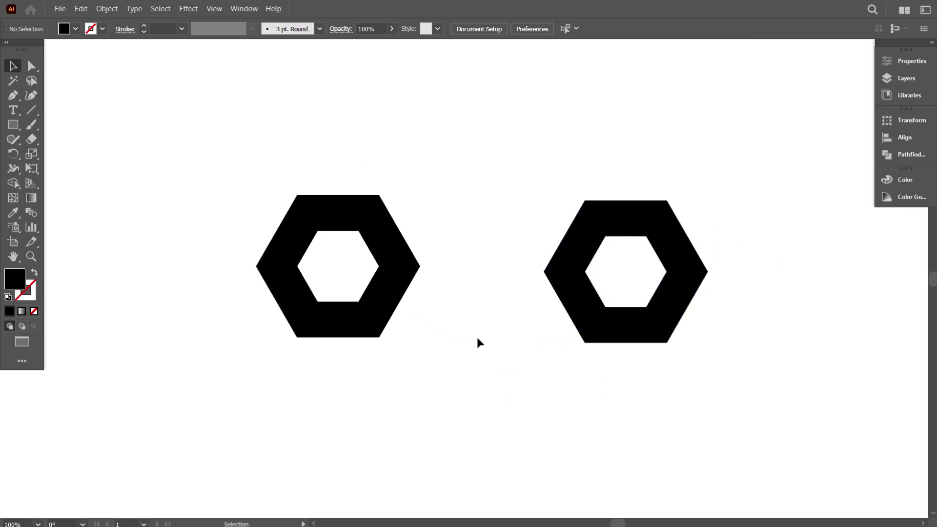
scroll(478, 335, "up", 1)
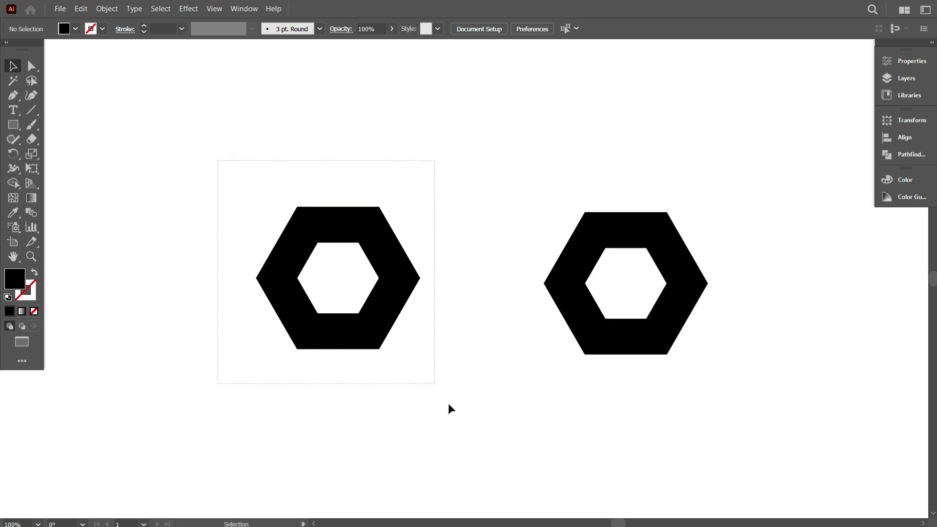
- Copy the left hexagon ring and paste it in place on top
left_click_drag(275, 200, 451, 409)
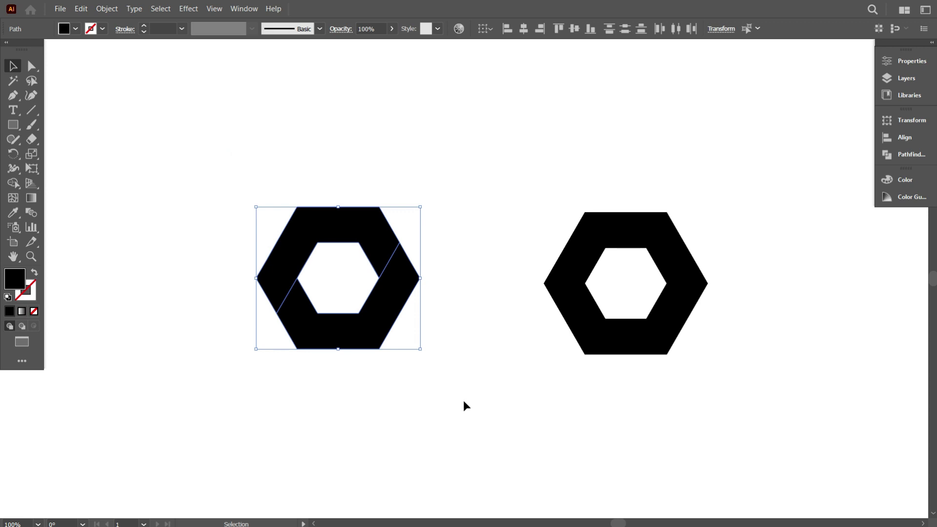
left_click(82, 9)
left_click(91, 64)
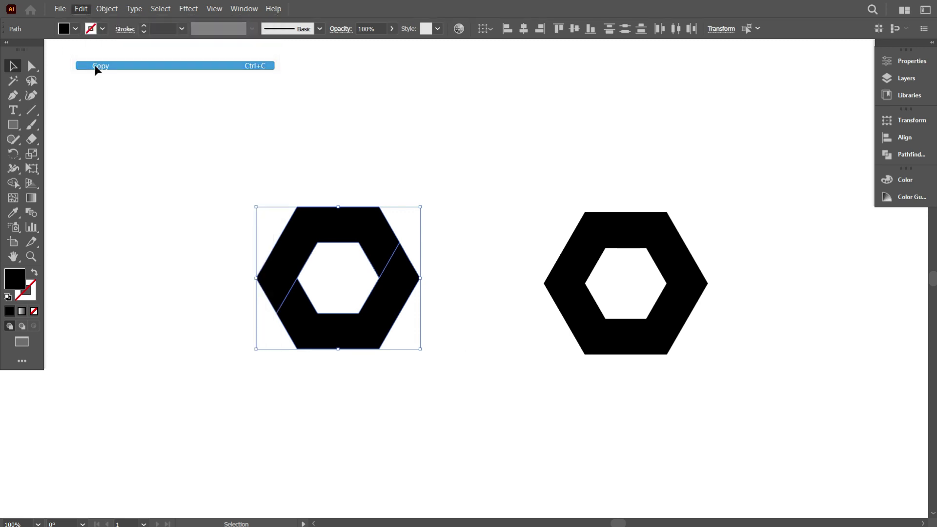
left_click(80, 10)
left_click(105, 117)
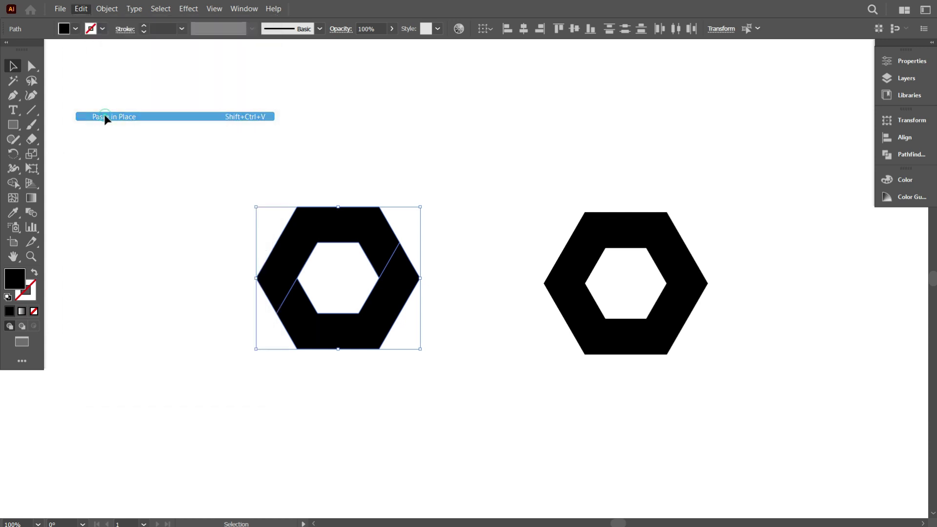
- Round the left ring's two split corner anchors to a radius of 35
left_click(32, 66)
scroll(288, 304, "up", 2)
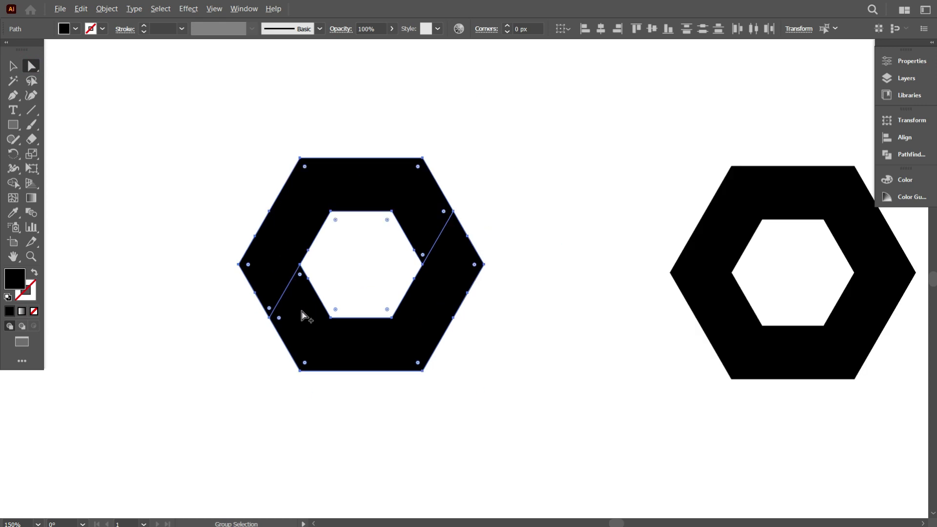
scroll(302, 315, "up", 1)
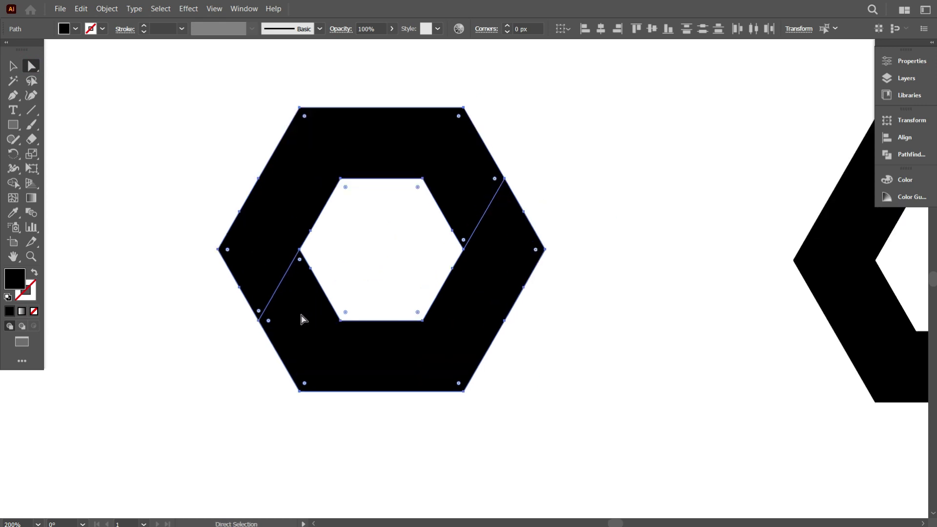
left_click(277, 320, "shift")
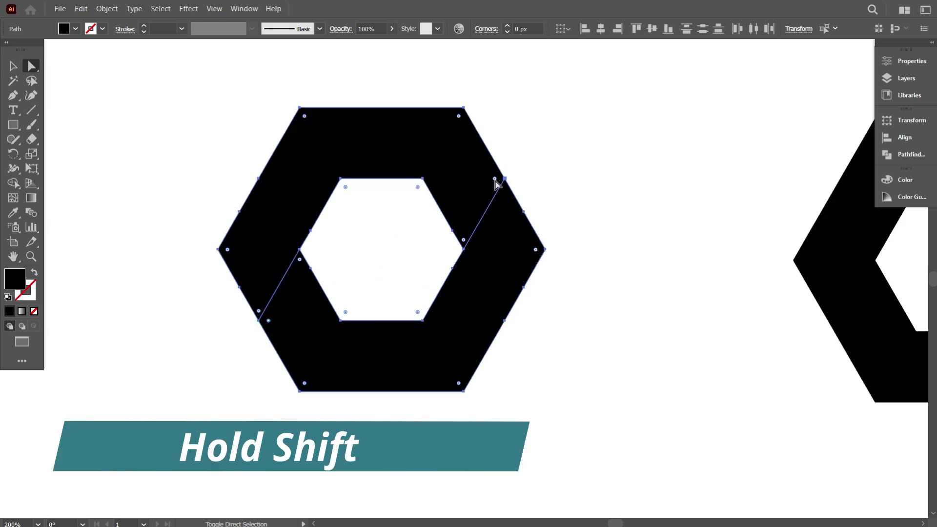
left_click_drag(496, 184, 450, 180)
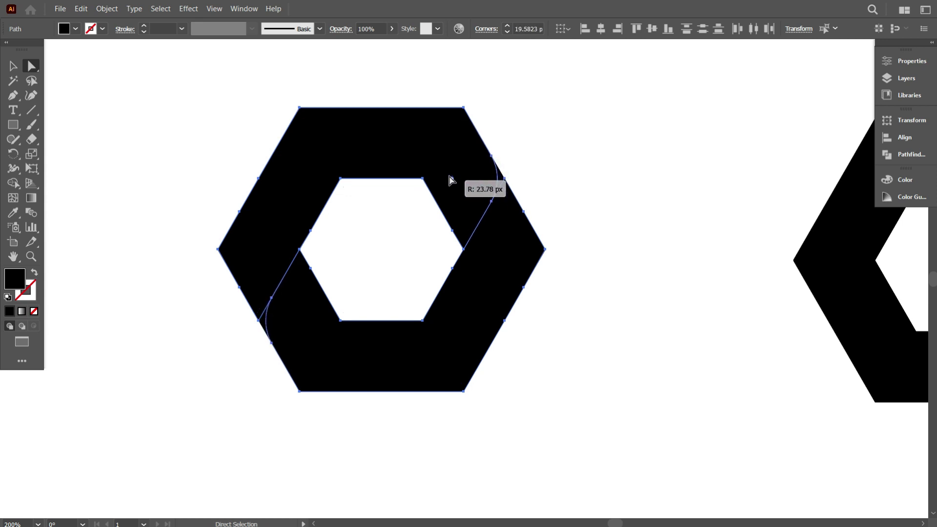
left_click_drag(449, 181, 426, 177)
left_click(531, 29)
type("35")
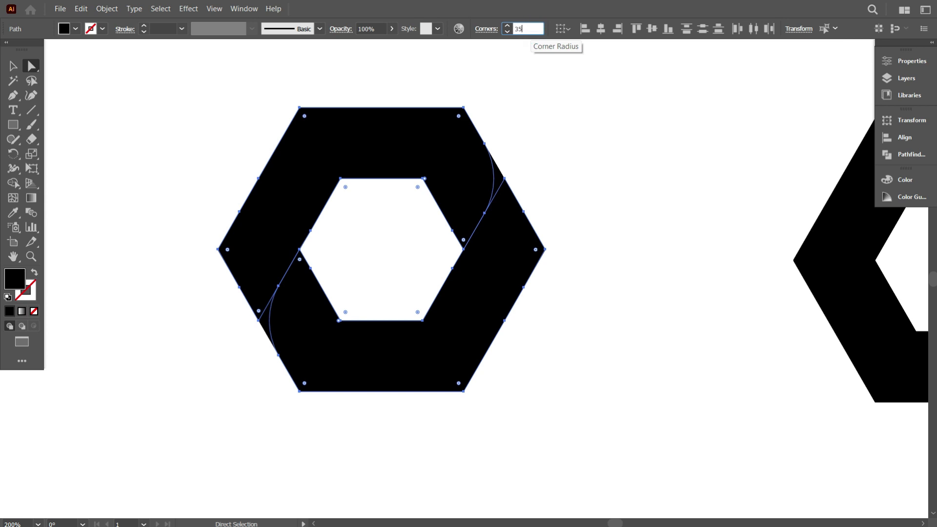
- Deselect, then reselect the whole left hexagon ring with the Selection tool
left_click(585, 147)
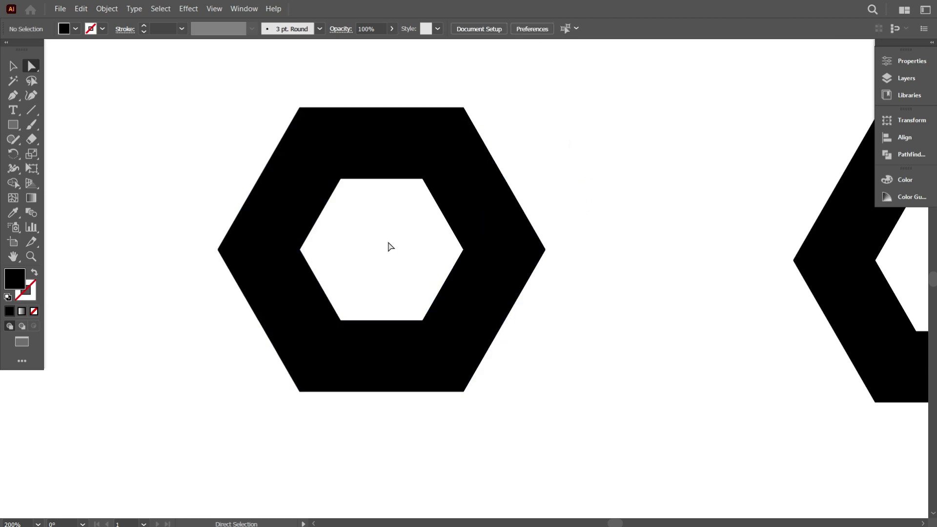
key("a")
left_click(12, 67)
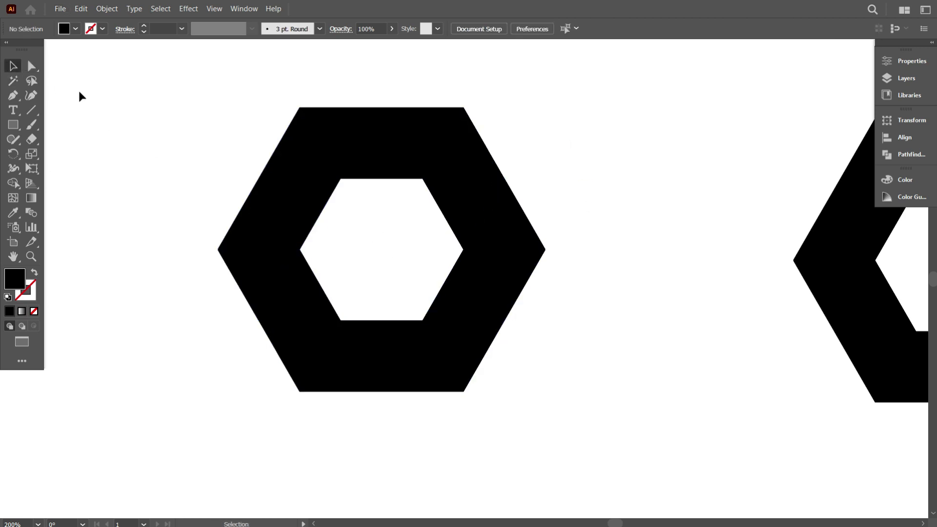
left_click_drag(144, 69, 626, 433)
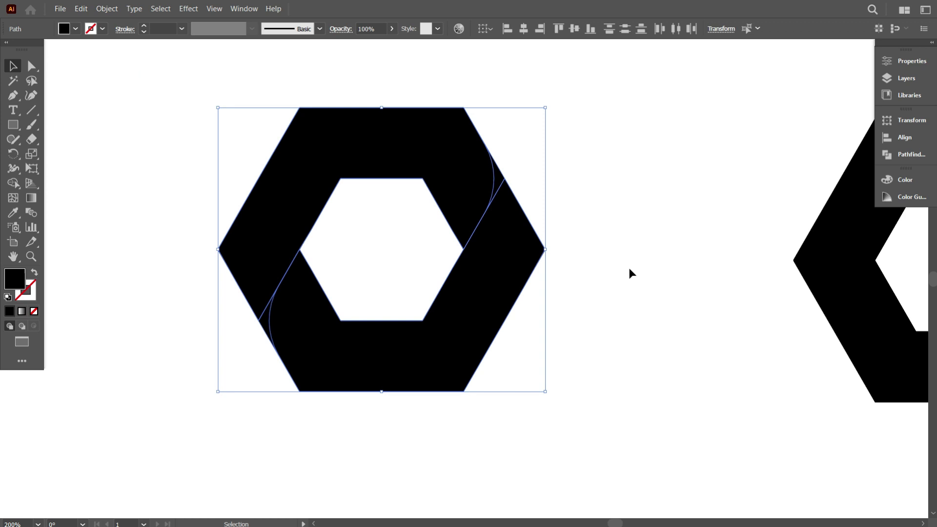
- Merge the lower-left and upper-right slivers into neighbouring pieces, then select both pieces
left_click(14, 183)
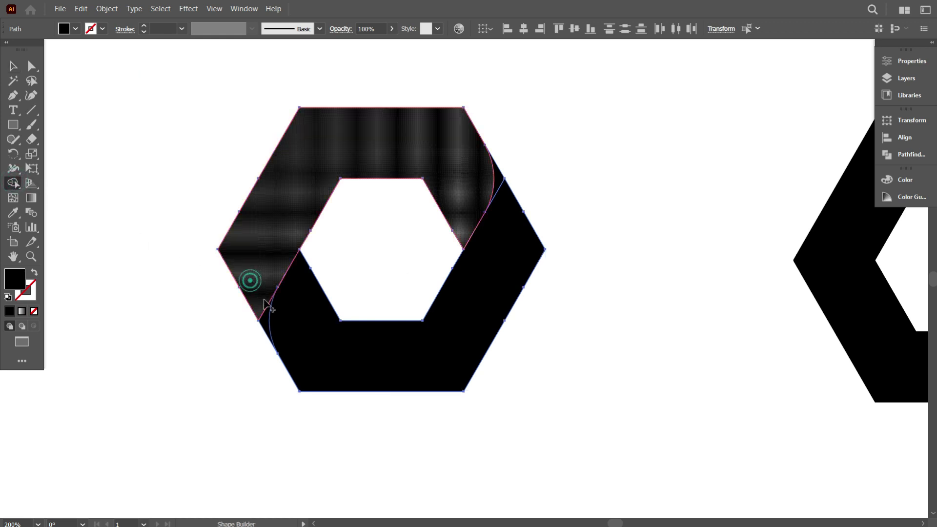
left_click_drag(250, 279, 271, 322)
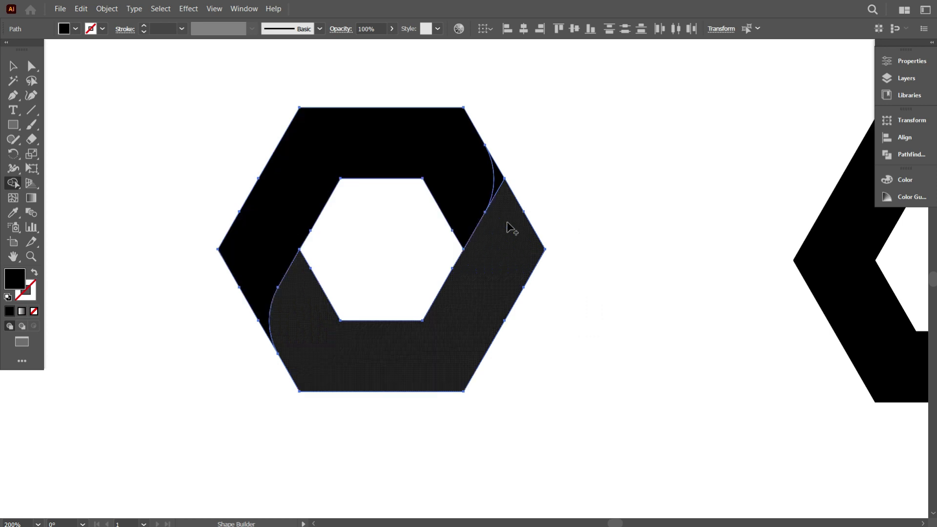
left_click_drag(506, 223, 498, 179)
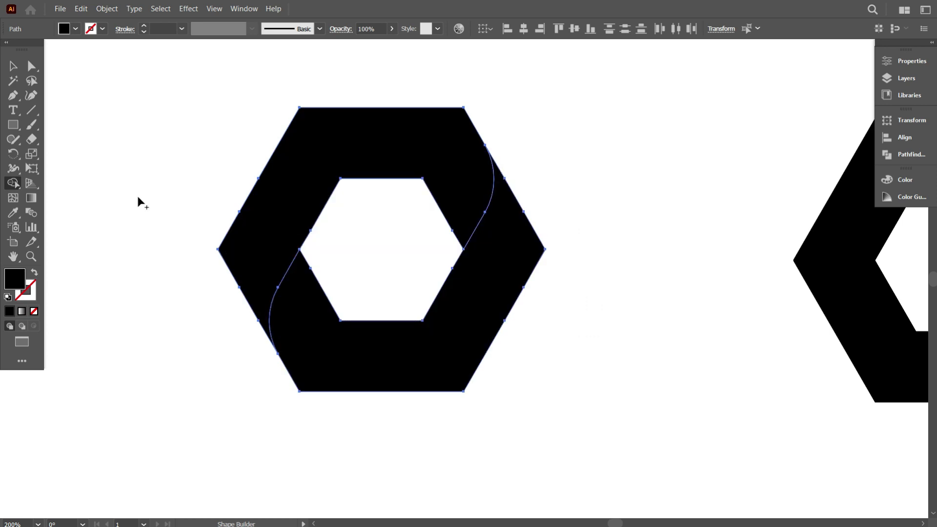
left_click(14, 66)
left_click(110, 101)
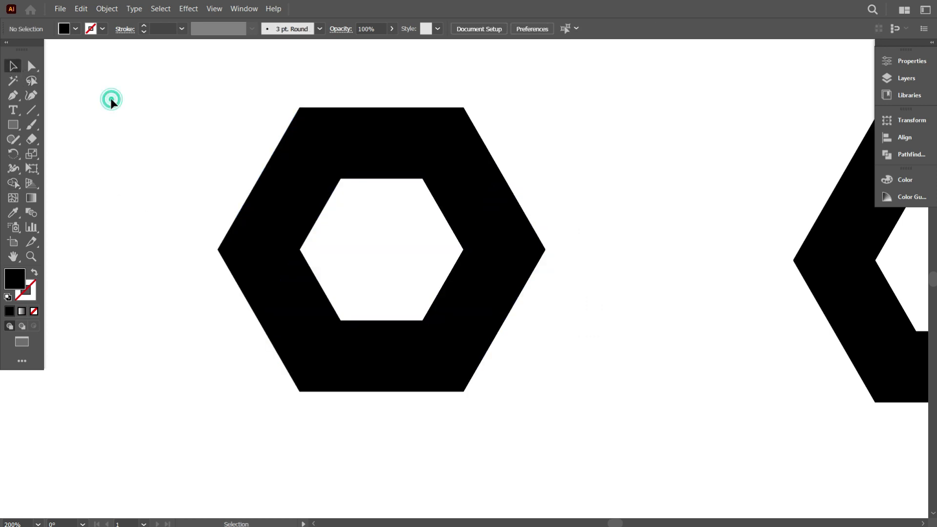
left_click(320, 161)
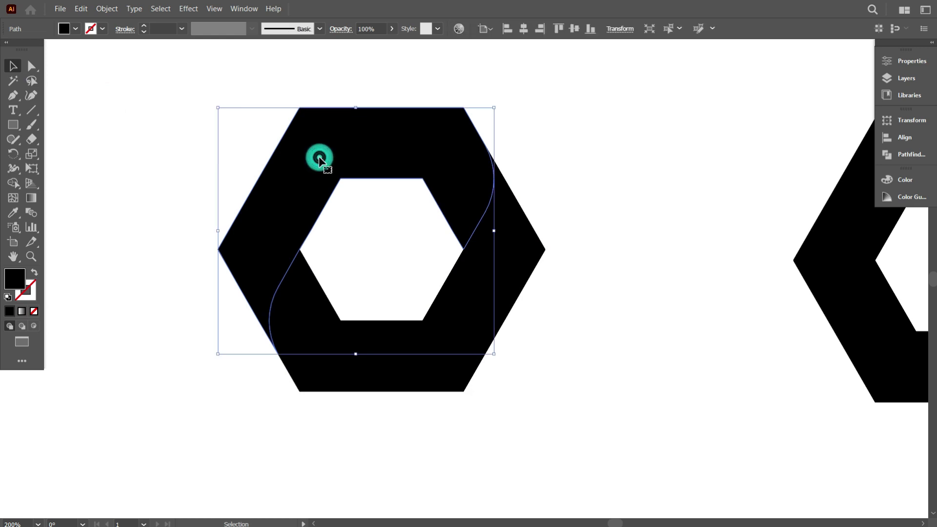
left_click(524, 269, "shift")
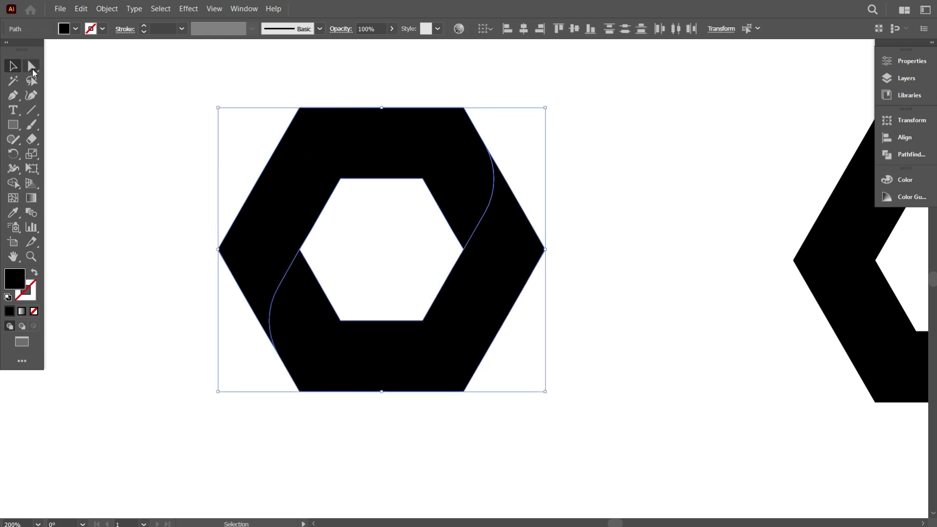
- Select the left ring's outer anchors and round them with the corner widget and Corners value
left_click(31, 66)
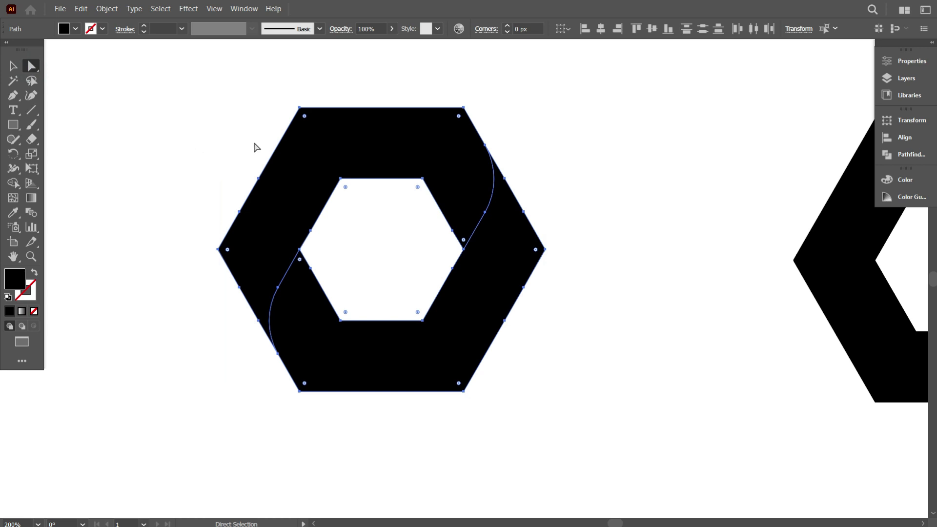
left_click(306, 117)
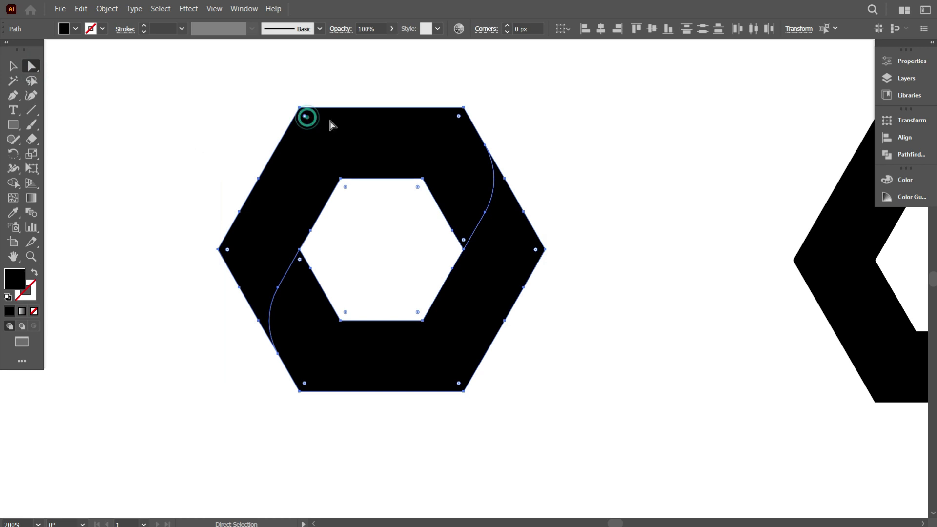
left_click(459, 118)
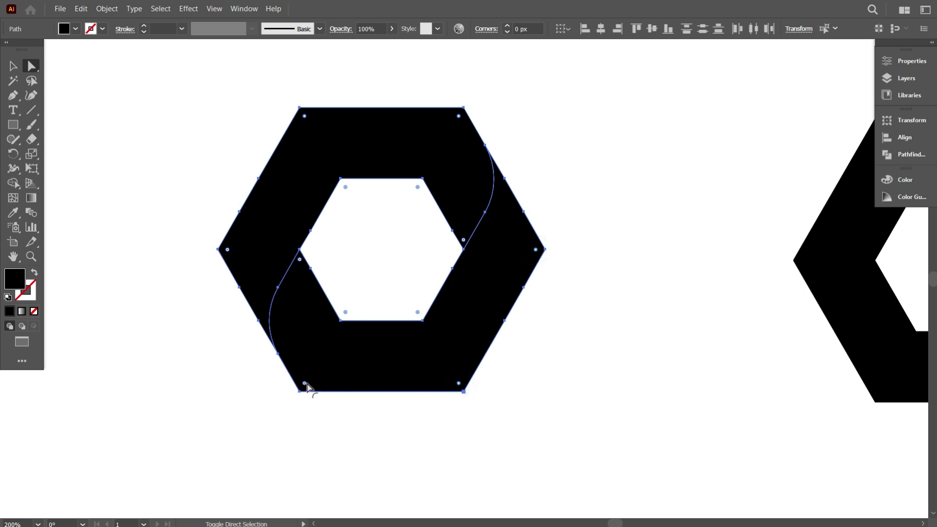
left_click_drag(228, 251, 268, 264)
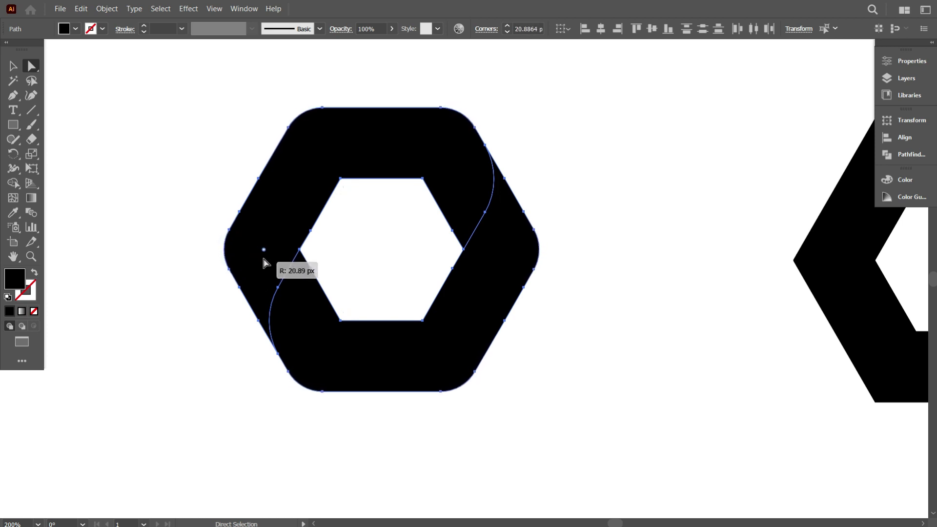
left_click_drag(268, 263, 277, 257)
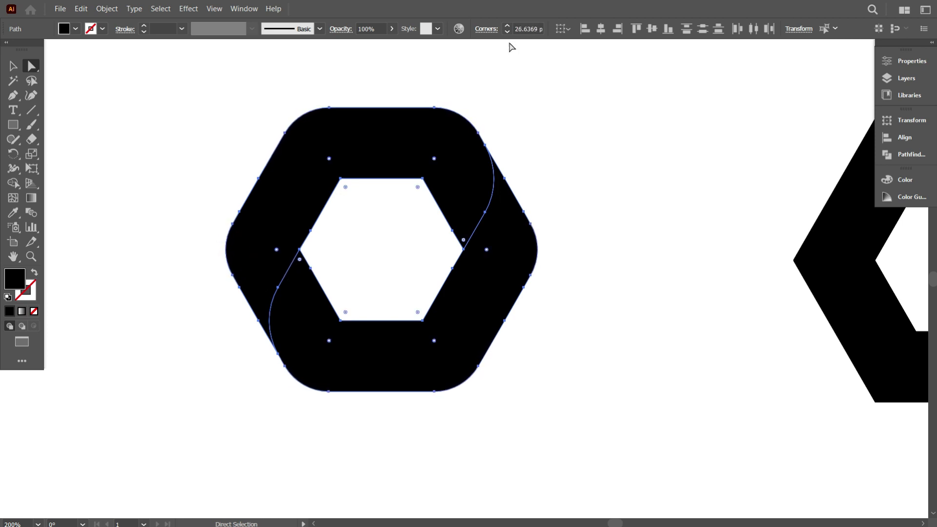
left_click(535, 29)
type("2")
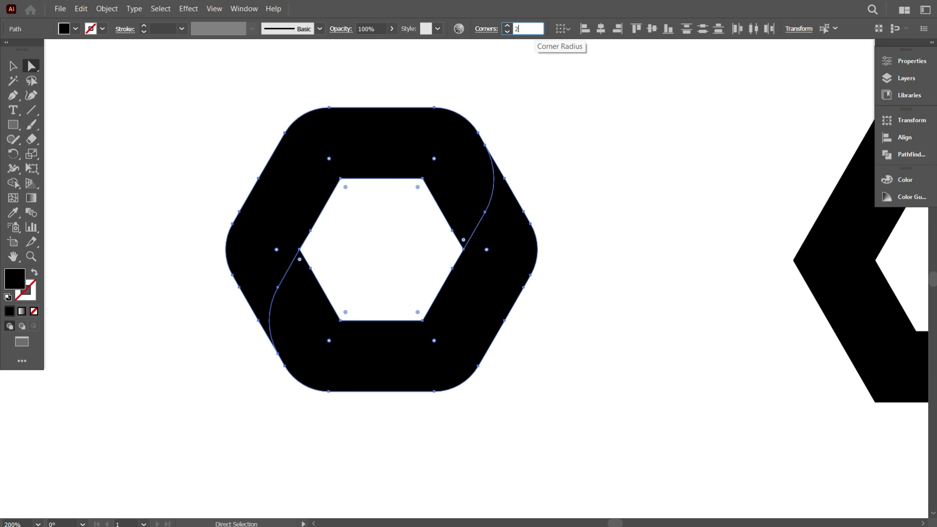
type("0")
key("Return")
left_click(585, 93)
scroll(344, 271, "down", 2)
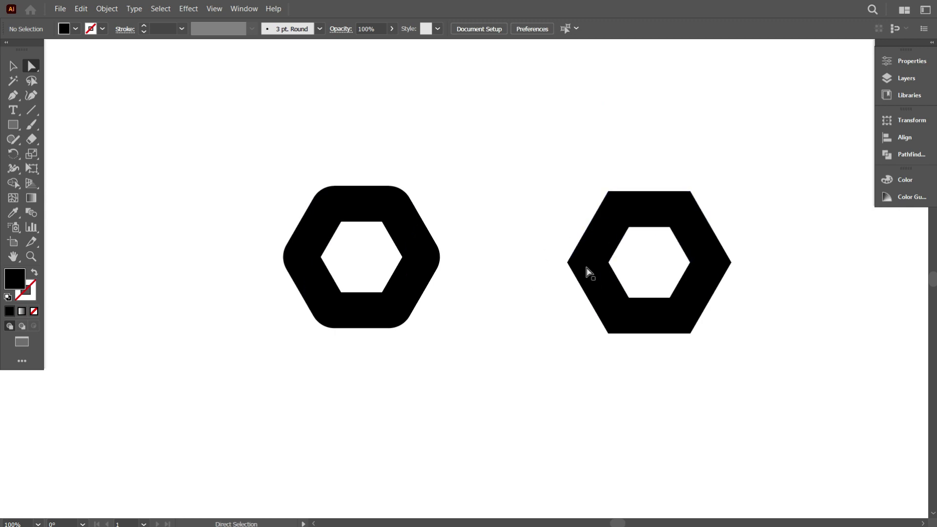
left_click(22, 64)
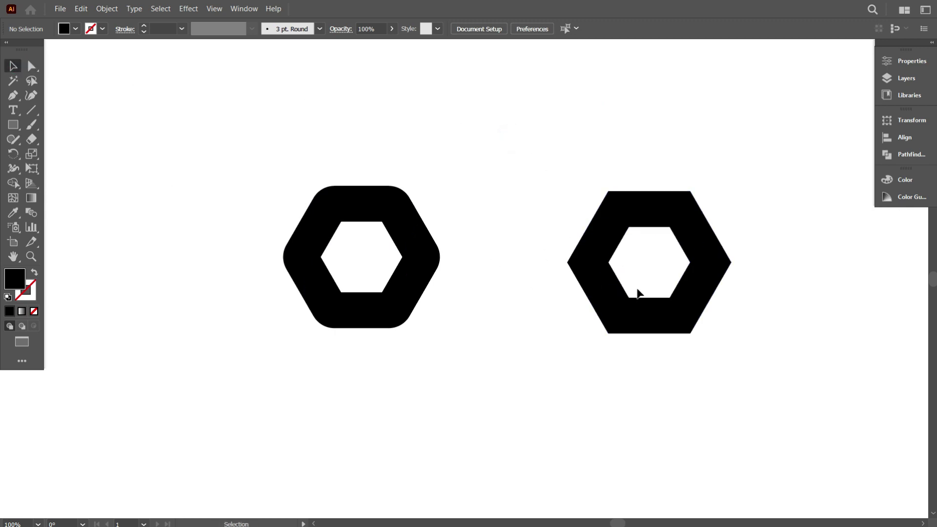
scroll(751, 288, "up", 1, "alt")
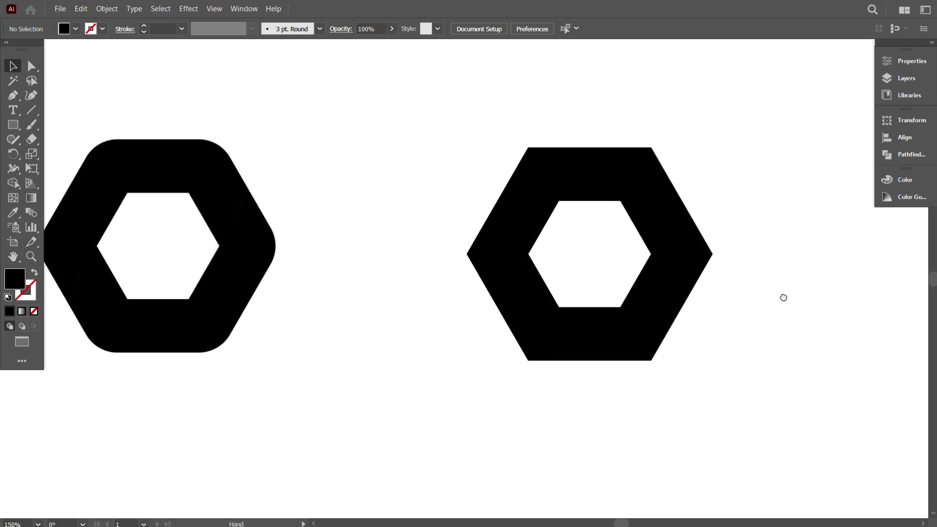
- Set the two corner anchors beside the right hexagon's diagonal cut to a 35 px radius
left_click(531, 301)
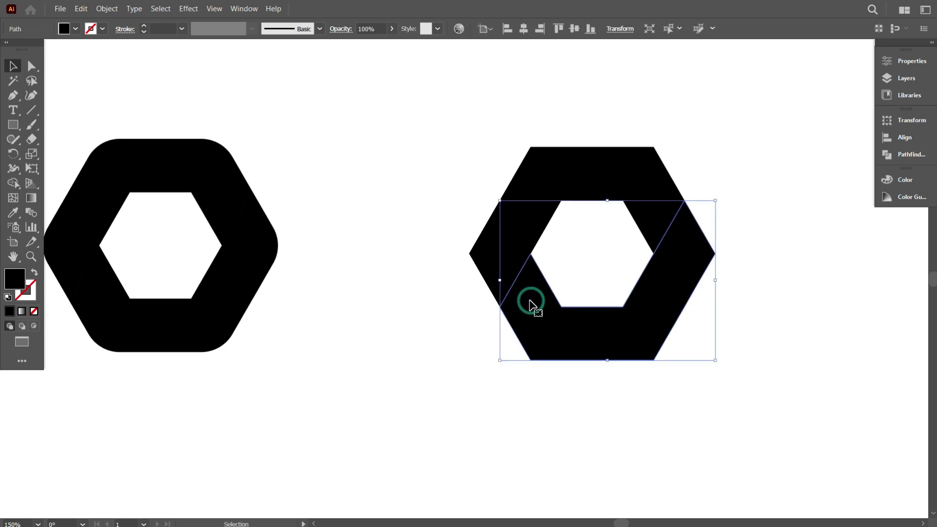
left_click(576, 171, "shift")
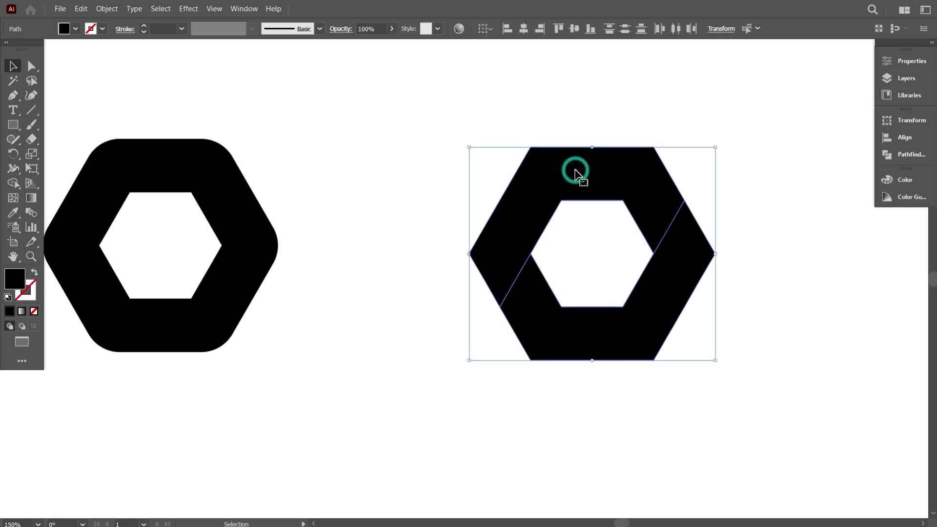
left_click(31, 67)
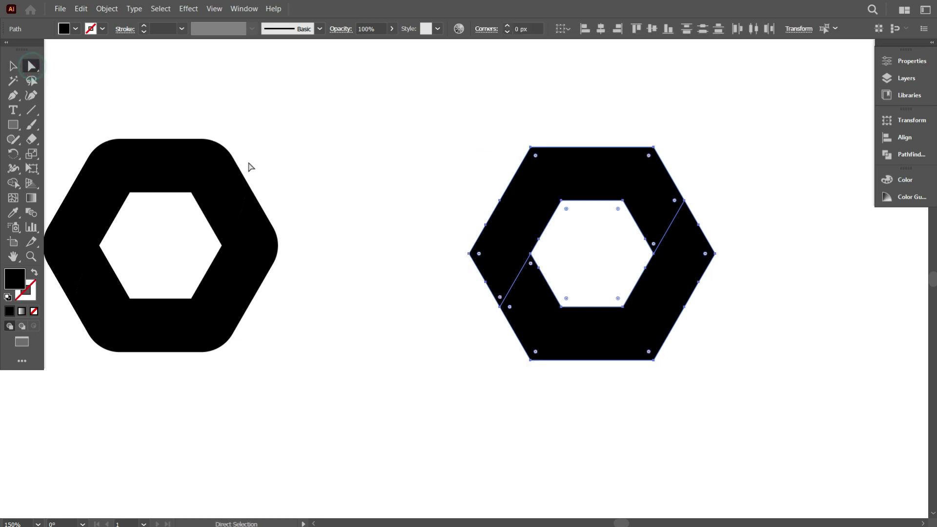
left_click(509, 307)
left_click(536, 31)
type("35")
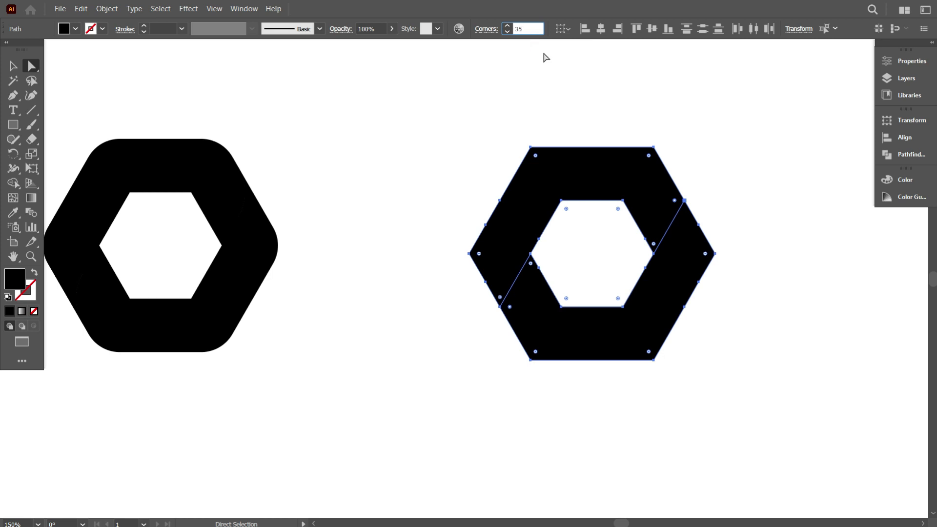
left_click(554, 92)
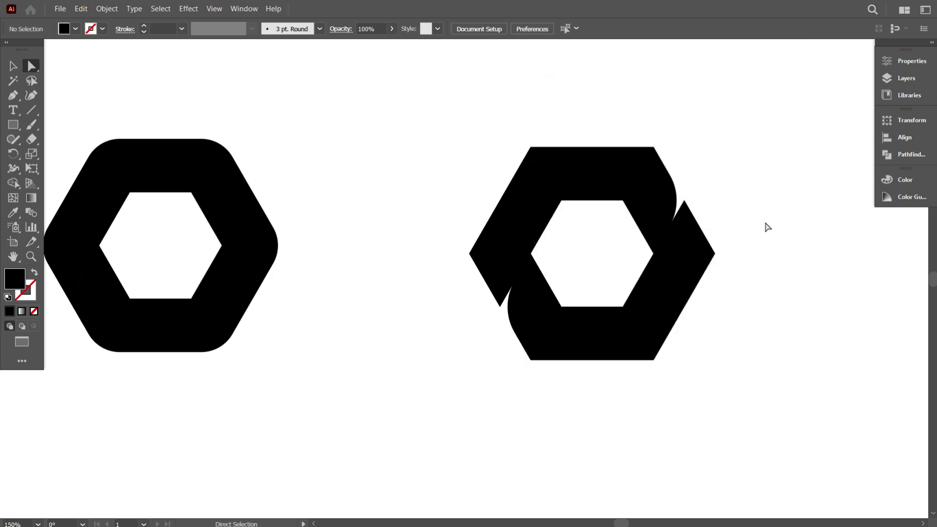
scroll(769, 230, "up", 1)
left_click_drag(769, 230, 681, 237)
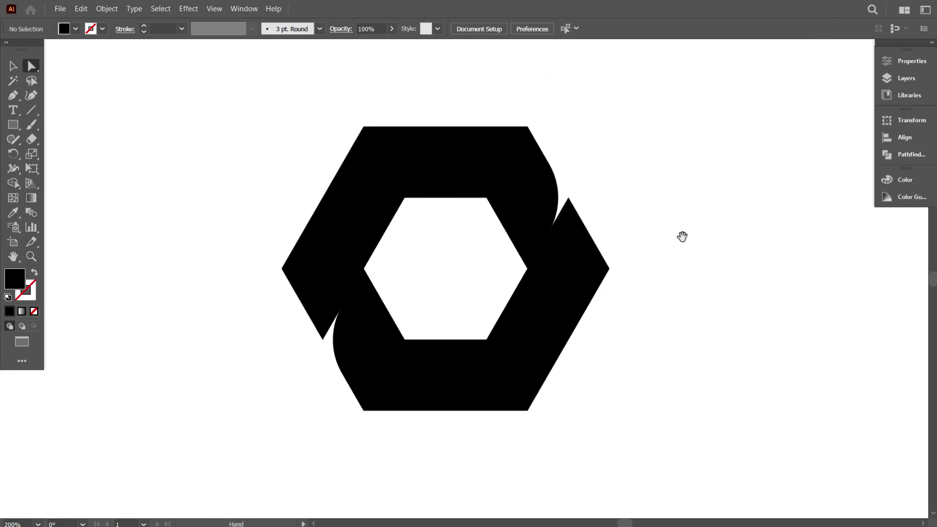
left_click(12, 66)
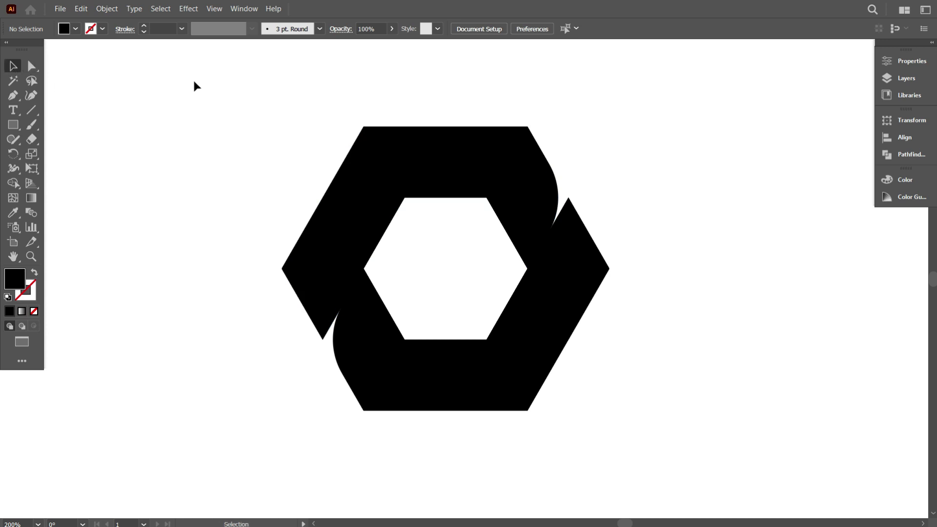
- Draw two Pen wedge paths across the notches at the right and bottom-left corners
left_click(498, 159)
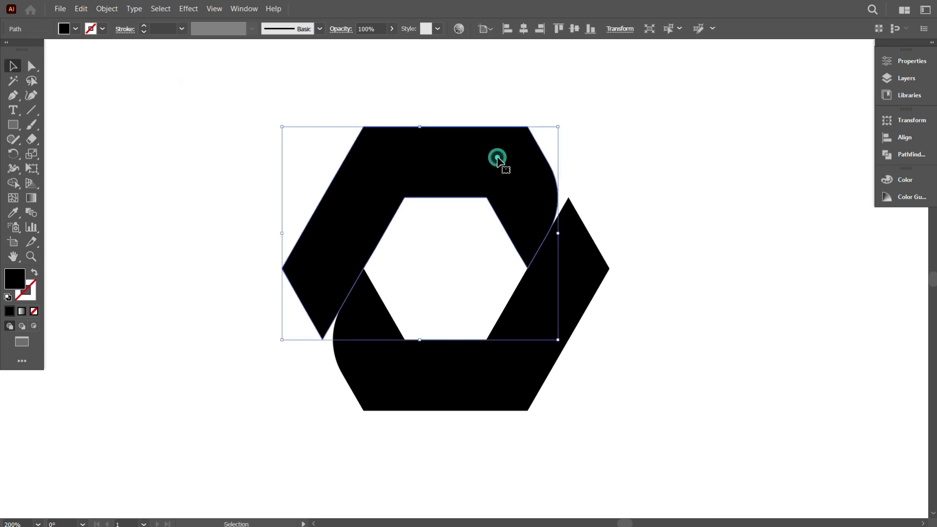
left_click(13, 96)
scroll(561, 184, "up", 1)
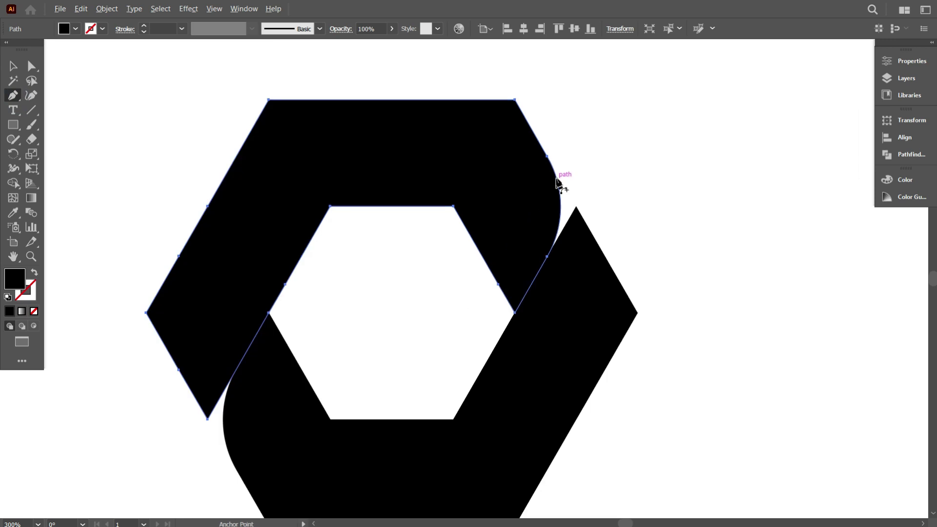
left_click(575, 209)
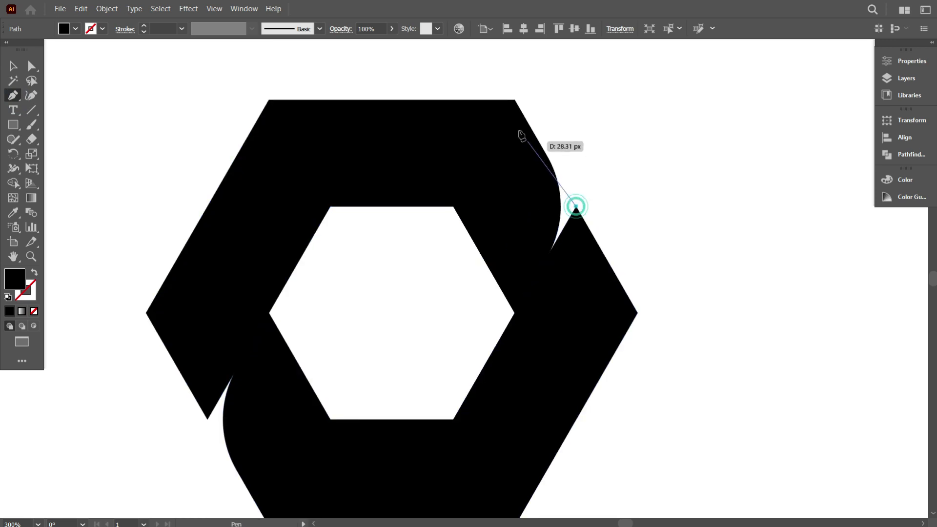
left_click(514, 104)
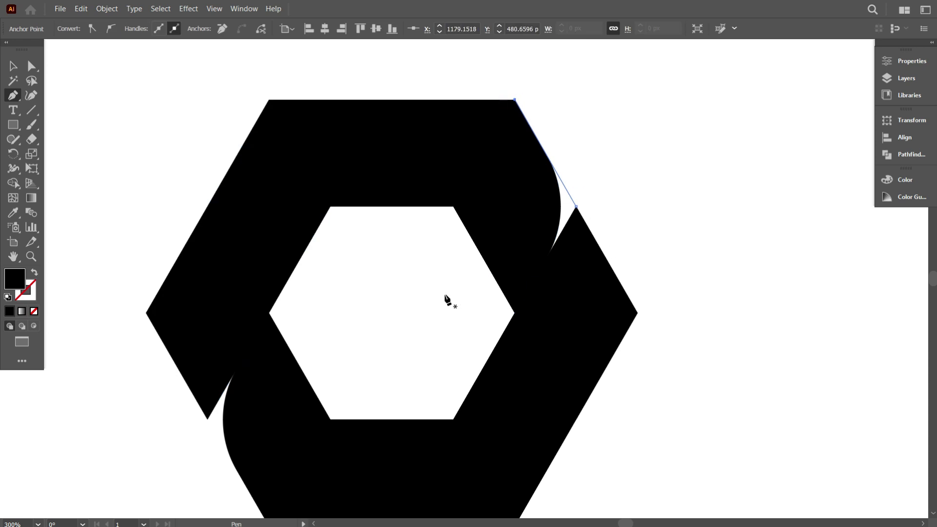
scroll(344, 288, "down", 2)
scroll(345, 288, "down", 1)
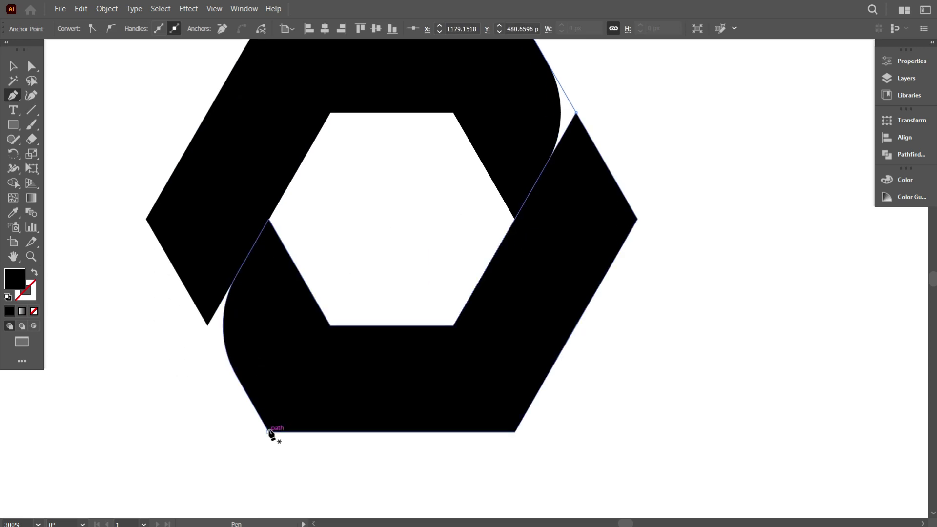
left_click(270, 433)
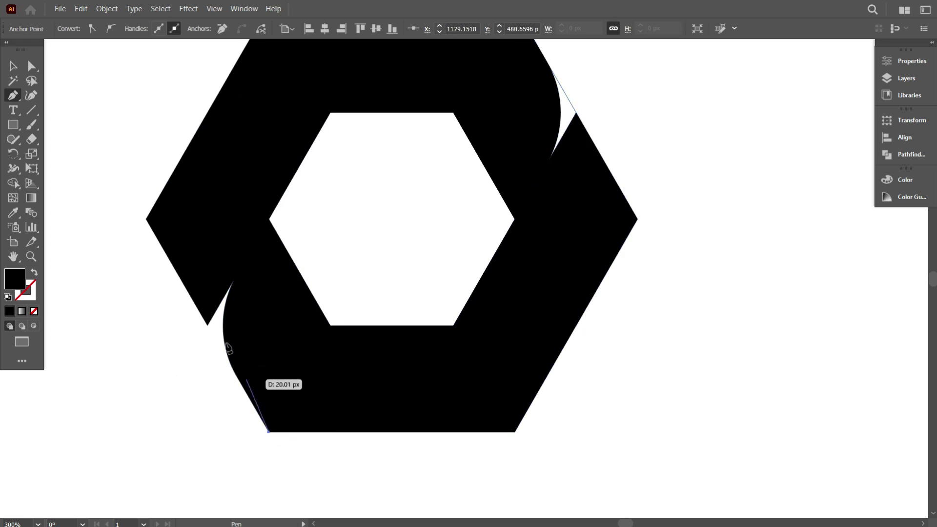
left_click(209, 327)
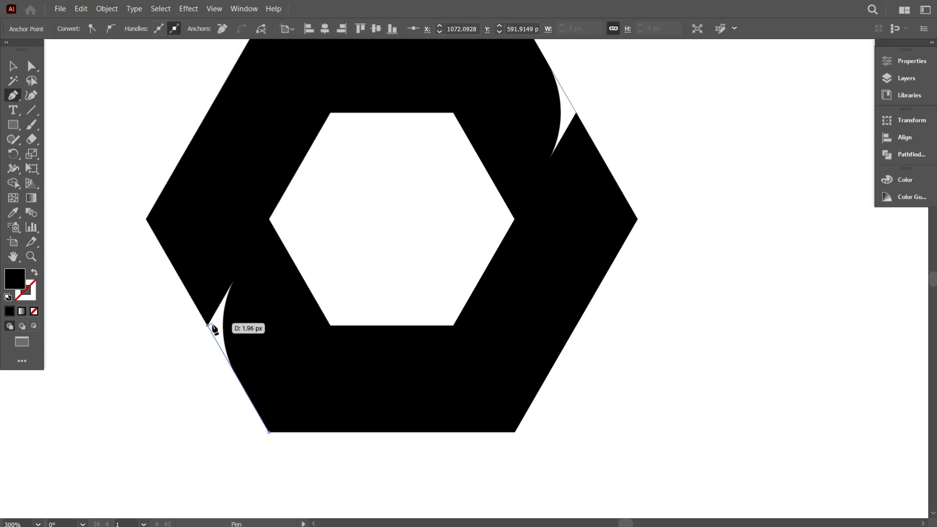
scroll(477, 351, "down", 1)
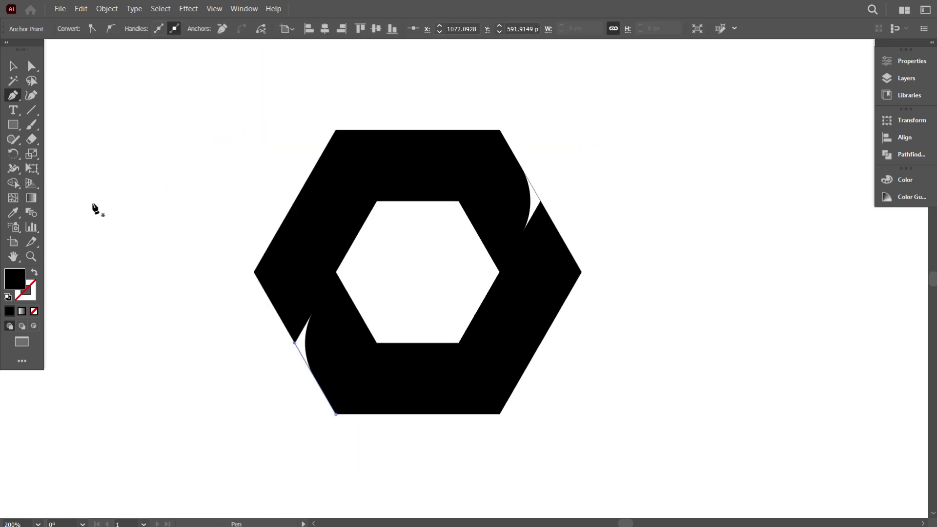
left_click(13, 67)
- Shape Builder the lower piece, upper piece and the small slivers together into the ring
left_click(131, 101)
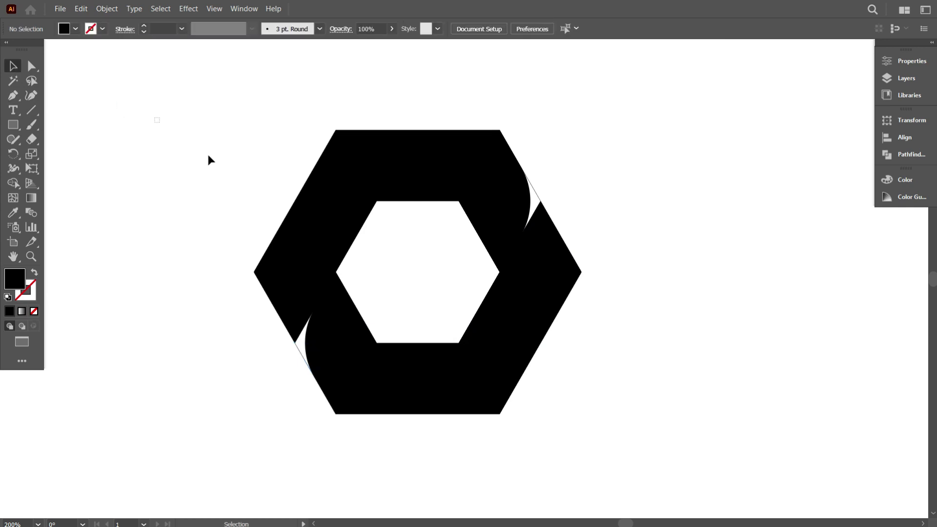
left_click_drag(683, 438, 677, 431)
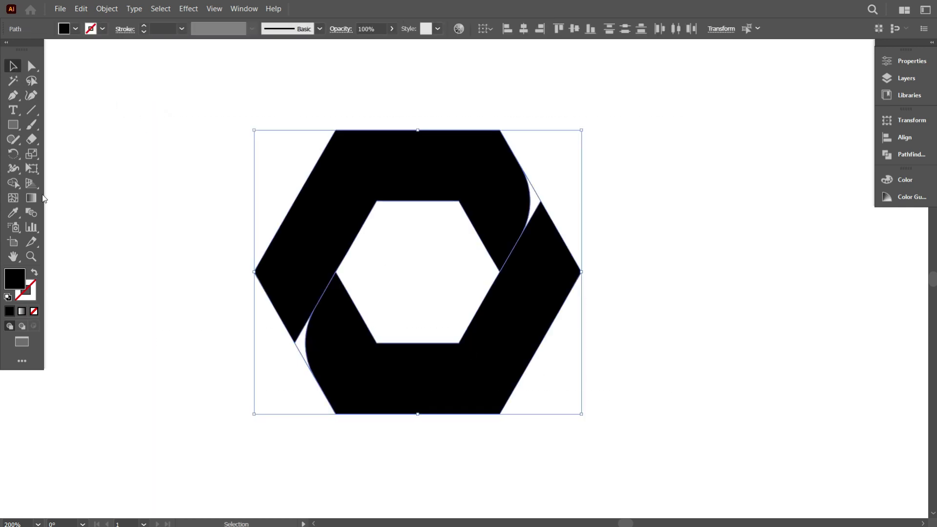
left_click(13, 184)
left_click(325, 366)
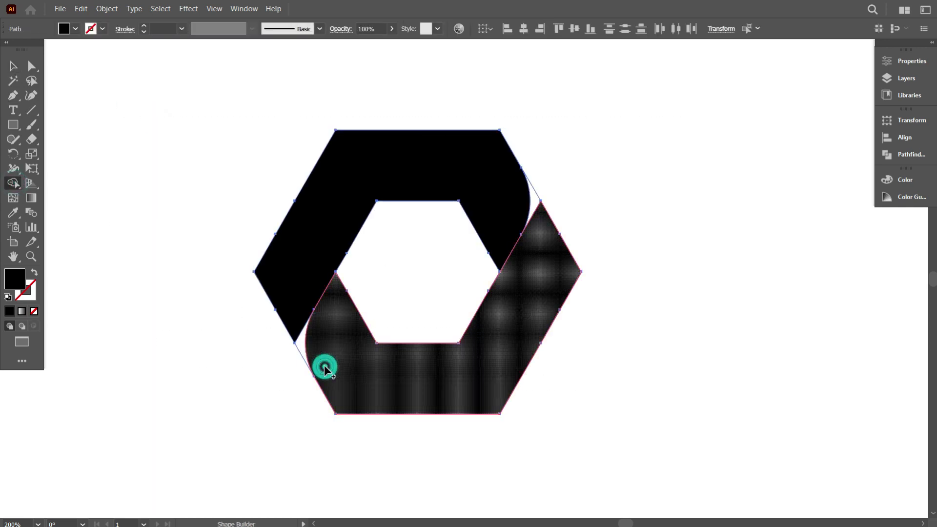
left_click_drag(324, 365, 305, 338)
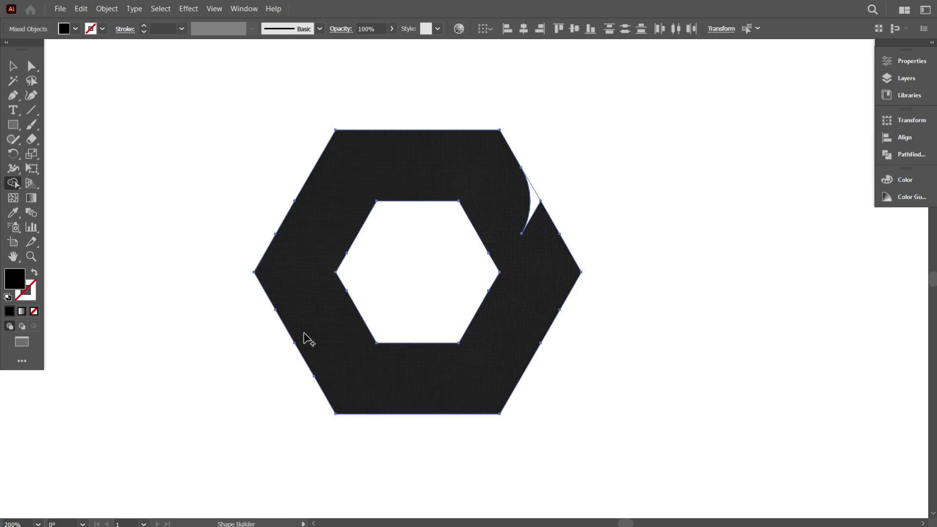
scroll(304, 338, "up", 3)
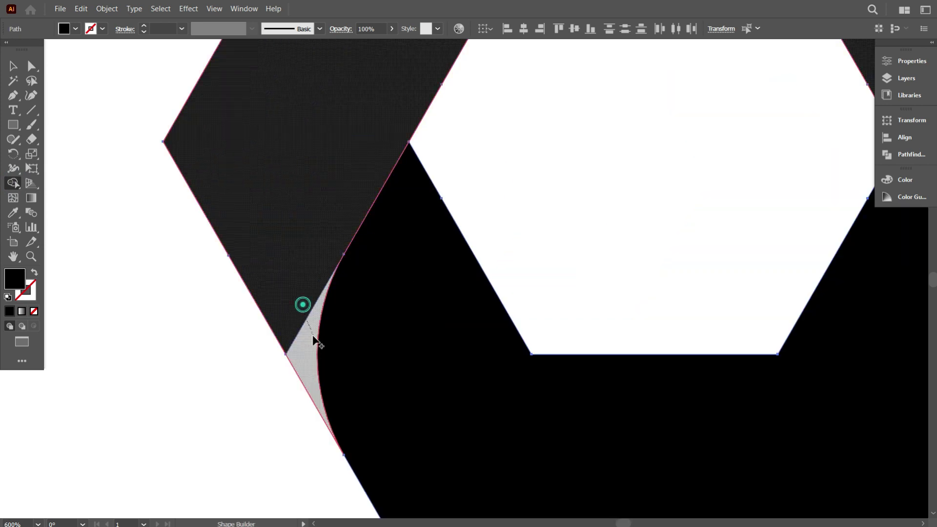
left_click(315, 340)
scroll(315, 340, "down", 3)
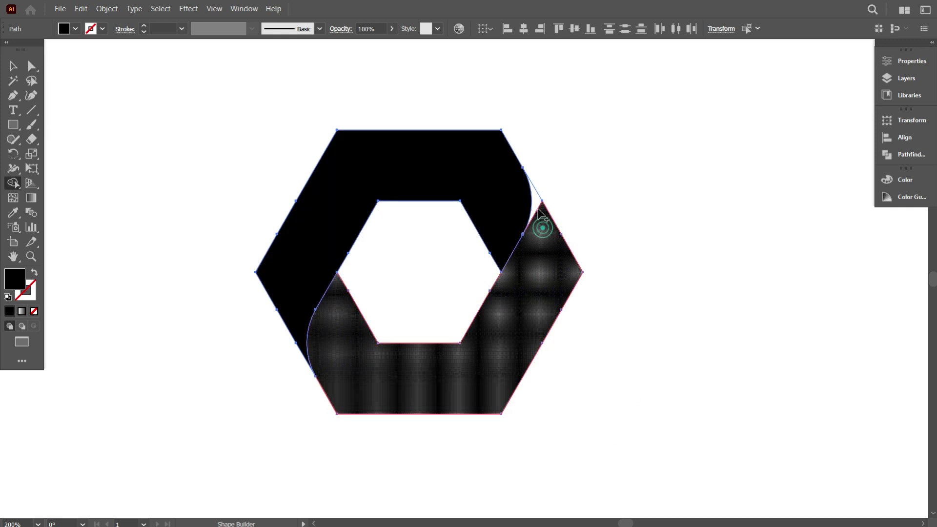
left_click(543, 228)
scroll(553, 235, "down", 2)
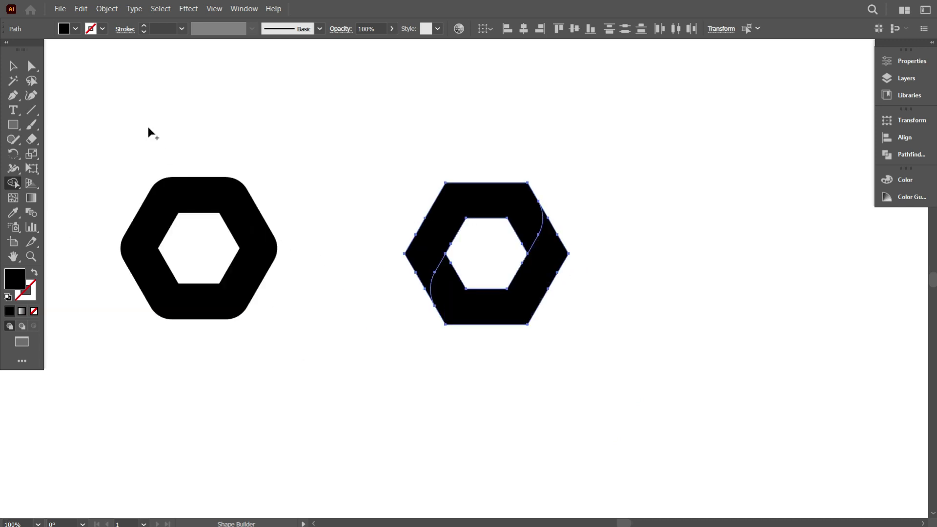
left_click(13, 64)
left_click(304, 64)
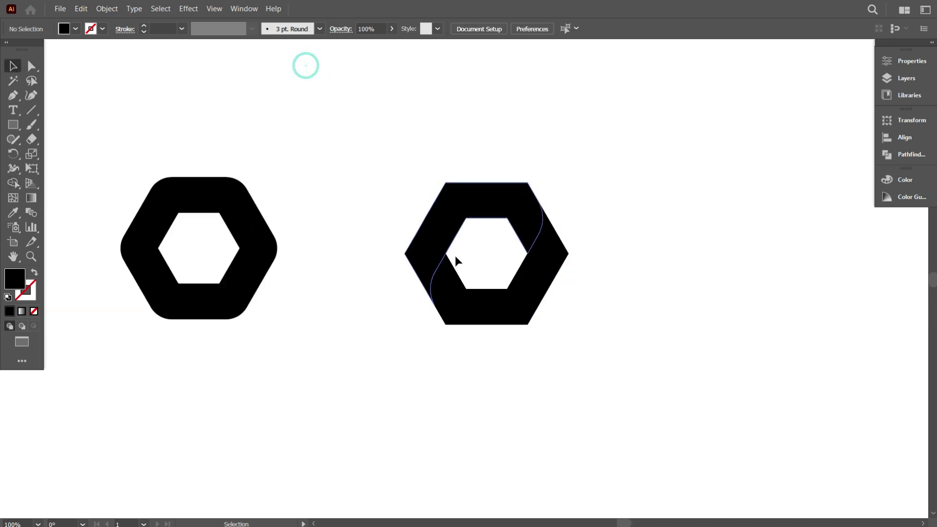
- Apply a Corners radius to the split ring's anchors to round its outer corners
left_click(455, 256)
scroll(455, 255, "up", 2)
key("a")
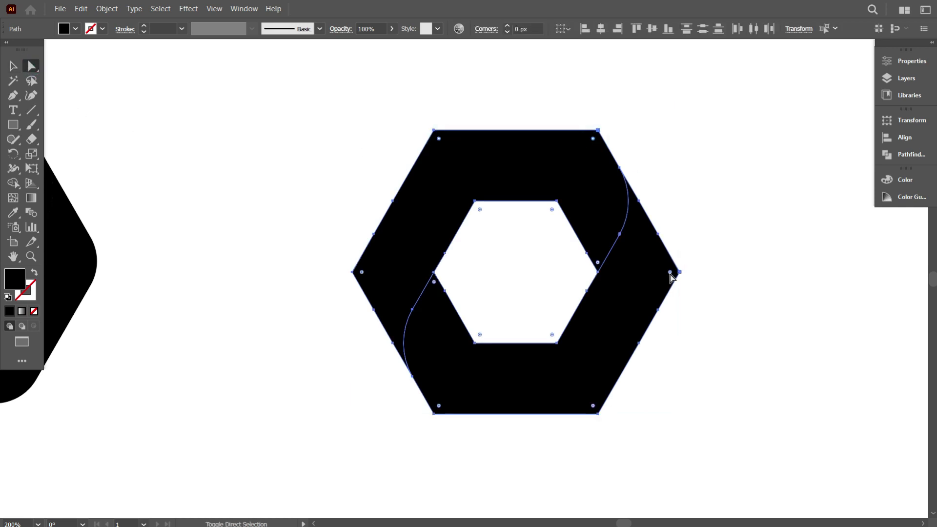
left_click(532, 28)
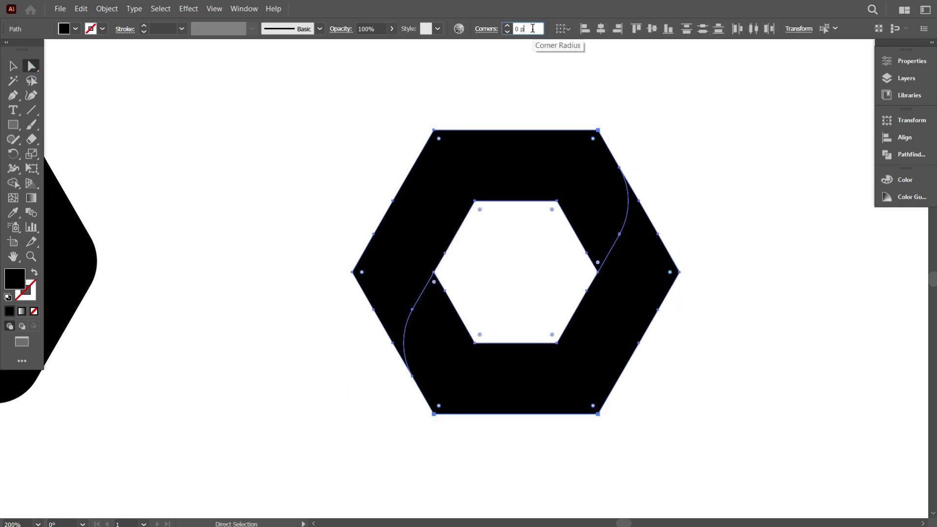
type("25")
key("Return")
scroll(621, 246, "down", 3)
- Delete the spare hexagon and scale the remaining ring up from a corner handle
key("v")
scroll(663, 323, "up", 2)
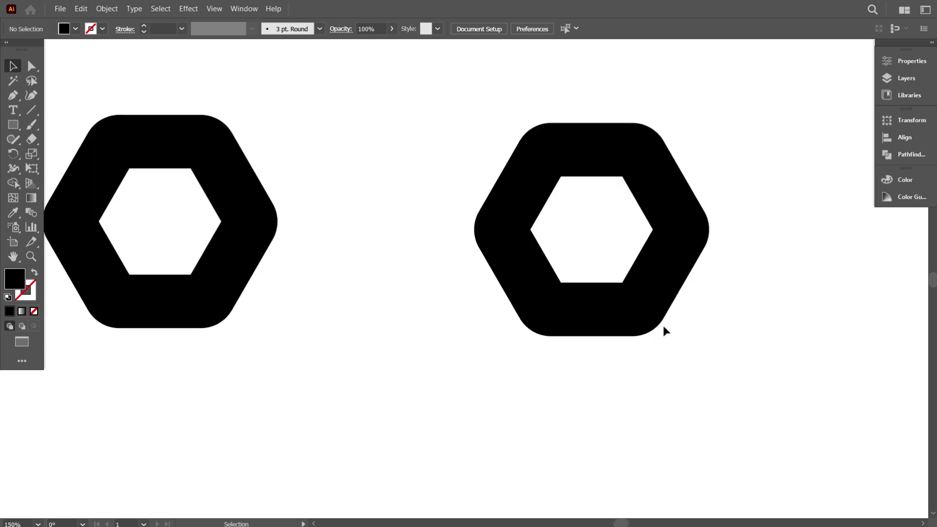
scroll(777, 394, "down", 1)
key("Delete")
scroll(565, 356, "down", 1)
scroll(566, 356, "down", 2)
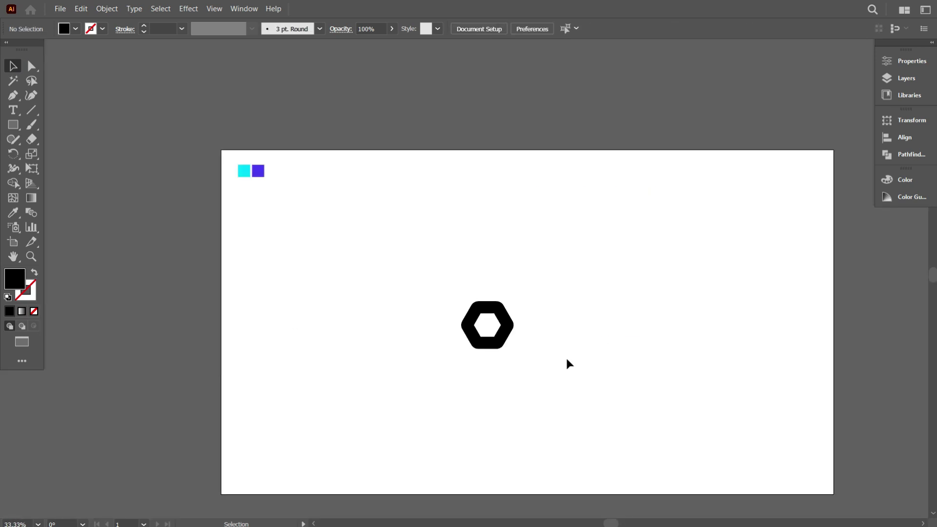
scroll(486, 371, "up", 1)
left_click_drag(588, 383, 420, 212)
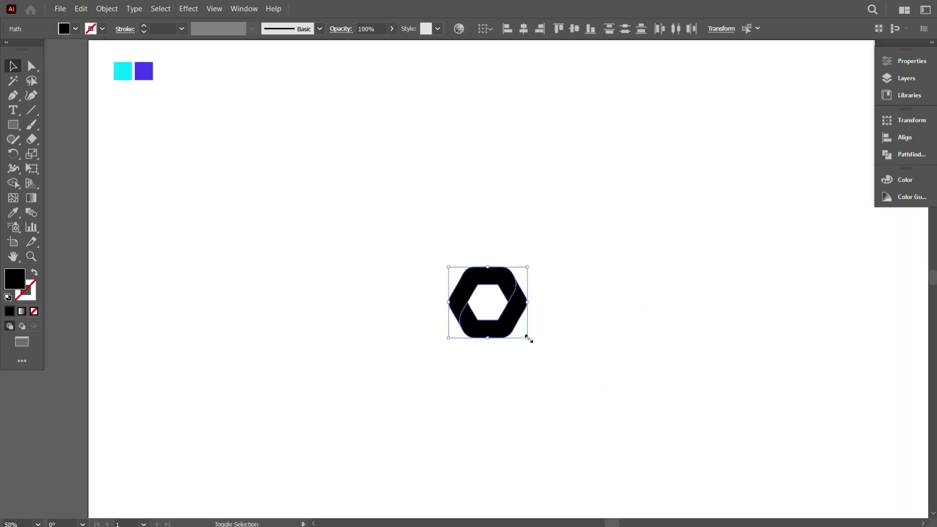
left_click_drag(527, 337, 649, 392)
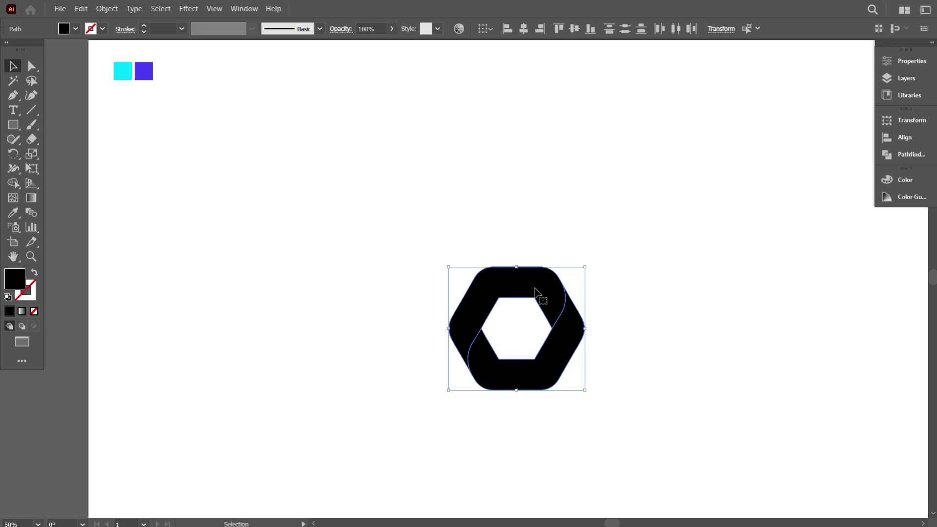
left_click(417, 233)
scroll(498, 315, "down", 1)
scroll(515, 324, "up", 1)
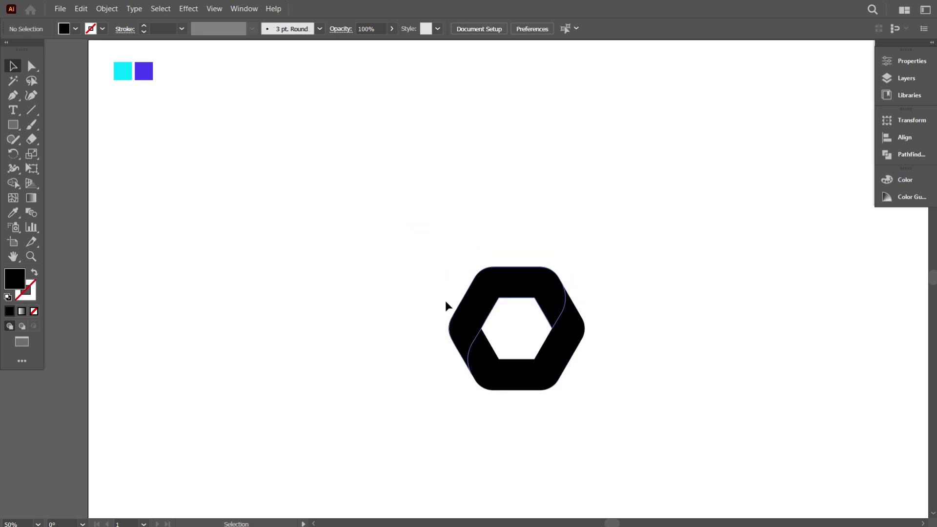
left_click_drag(398, 235, 599, 407)
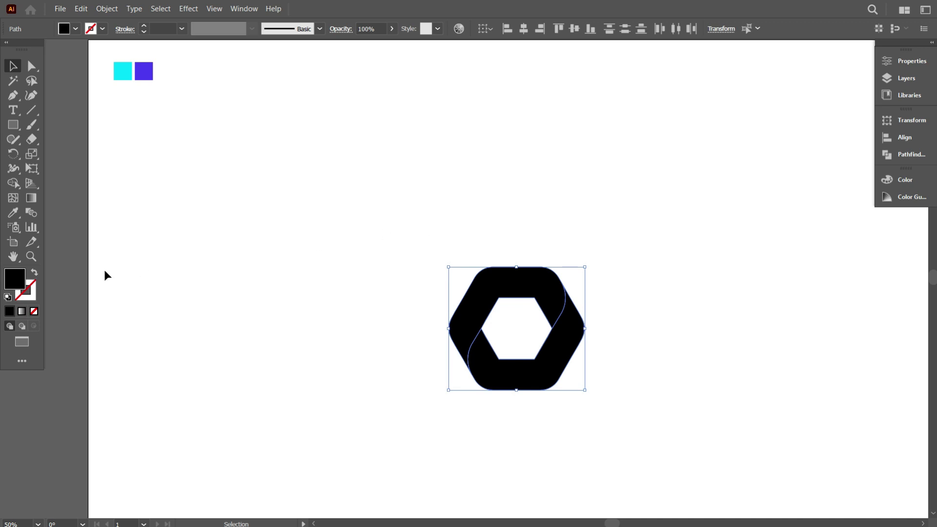
- Fill the ring with a gradient sampled from the cyan swatch (left stop) and purple swatch (right stop)
left_click(23, 311)
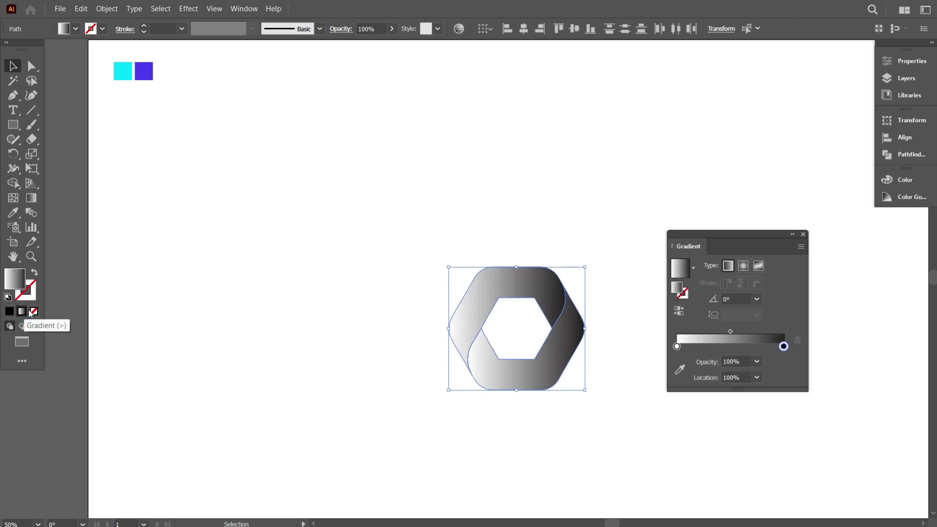
left_click(676, 347)
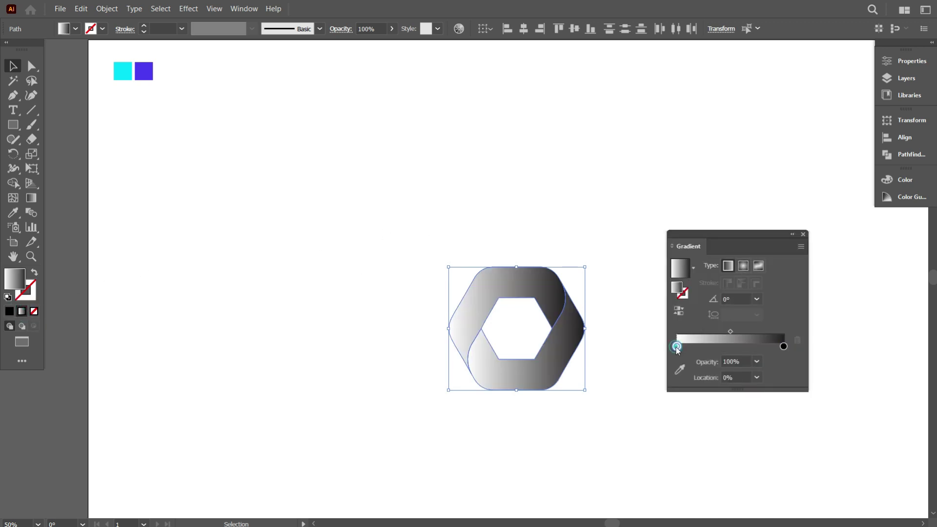
left_click(680, 369)
left_click(115, 68)
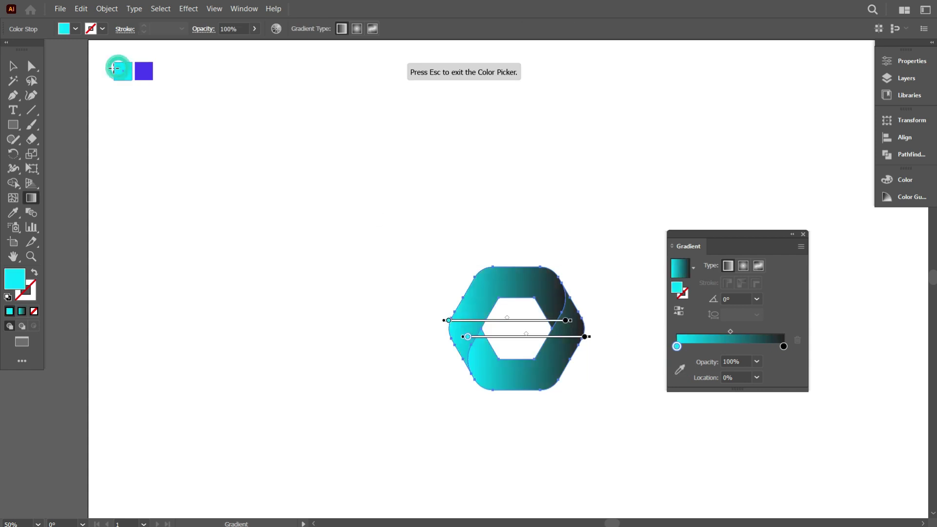
key("Escape")
left_click(783, 346)
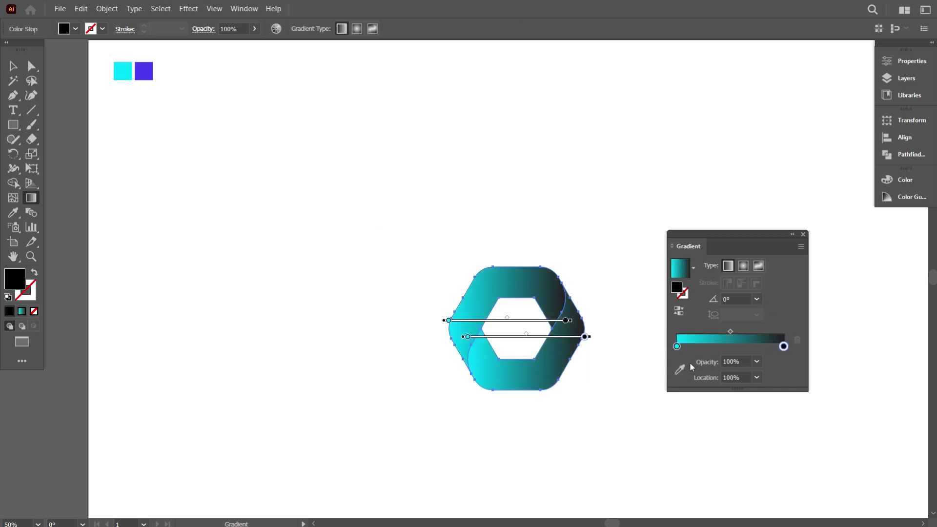
left_click(679, 370)
left_click(151, 65)
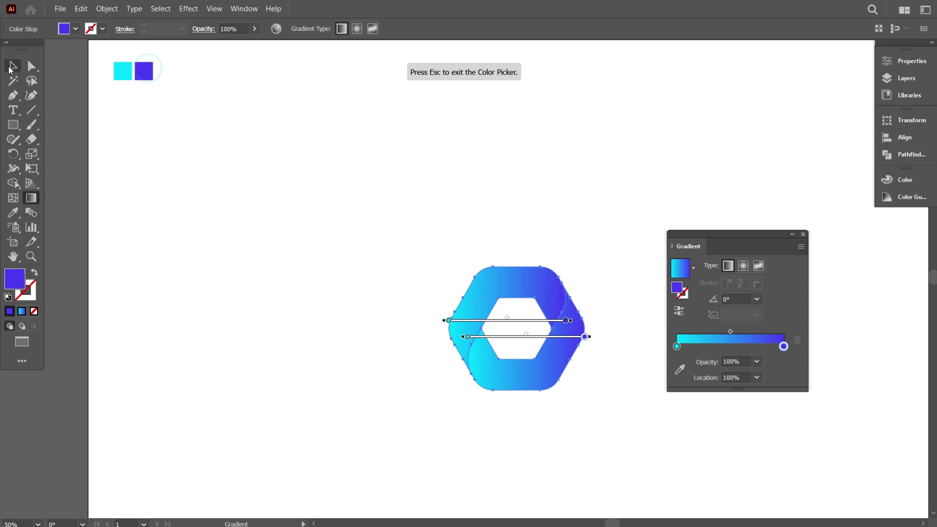
key("Escape")
left_click(310, 161)
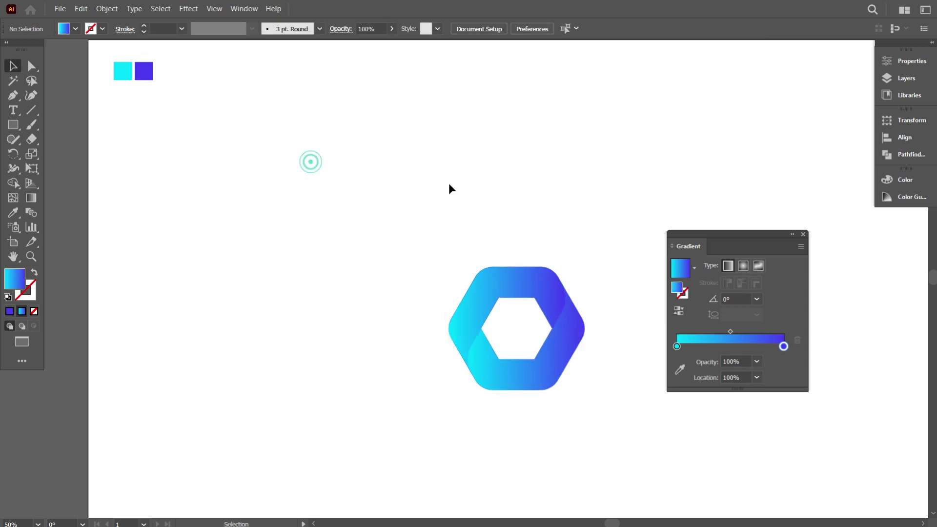
left_click(804, 234)
- Enlarge the ring and move it up toward the artboard centre
key("ctrl+minus")
left_click_drag(675, 305, 513, 224)
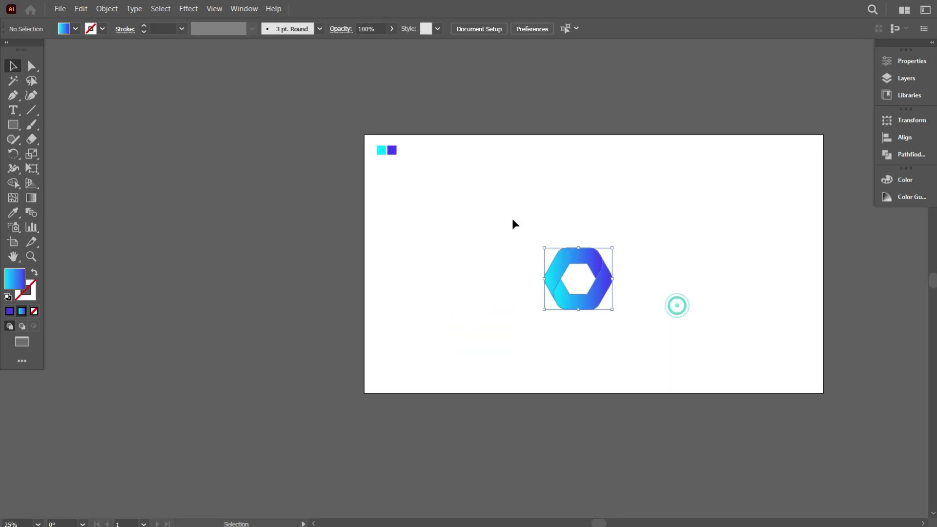
left_click_drag(613, 310, 655, 345)
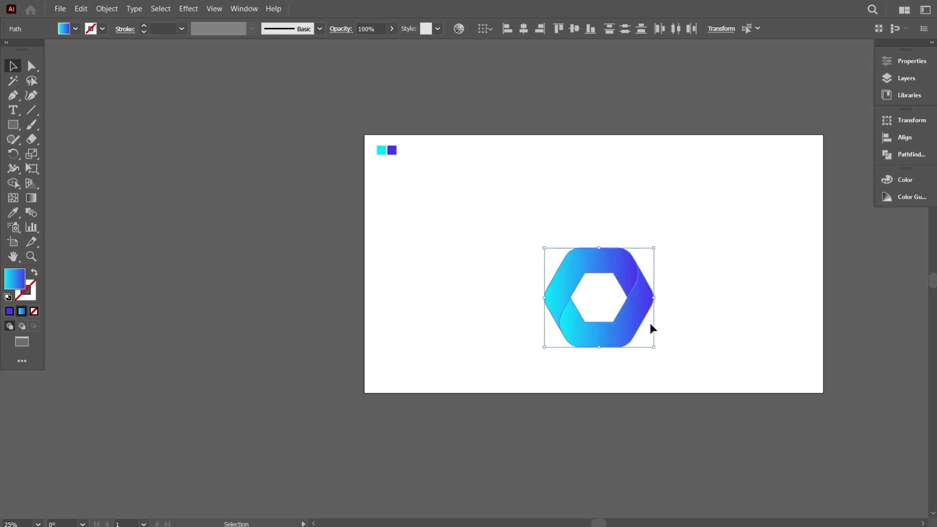
left_click_drag(641, 308, 637, 279)
key("a")
key("v")
key("ctrl+0")
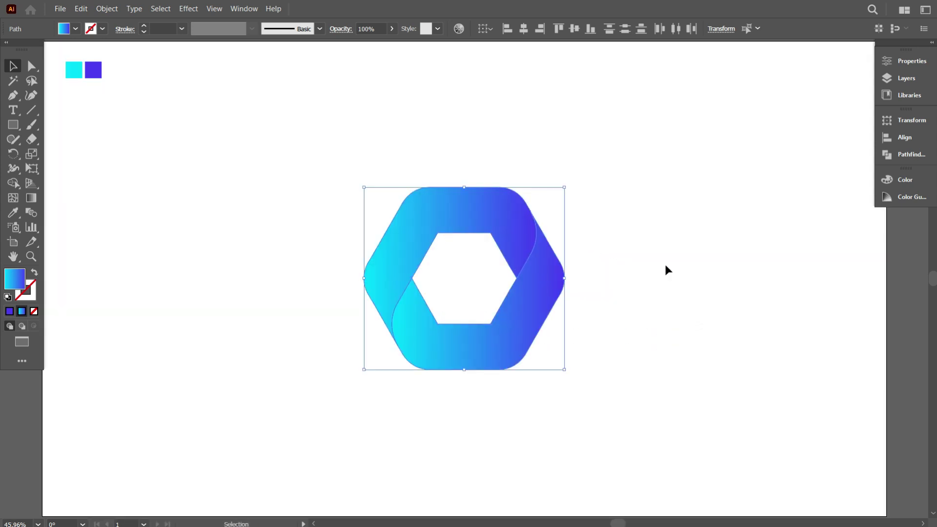
scroll(552, 261, "down", 1, "alt")
left_click(629, 263)
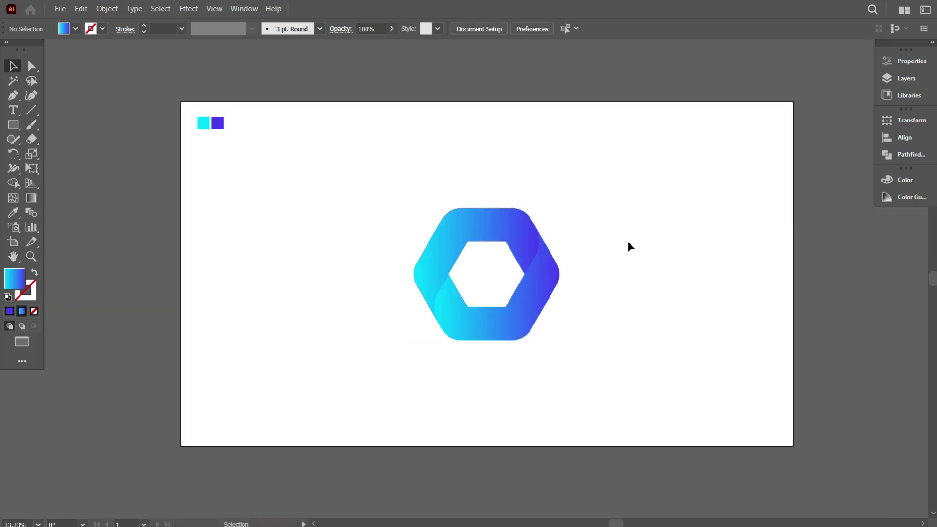
- Draw a rectangle covering the whole artboard and send it behind the logo
left_click(13, 125)
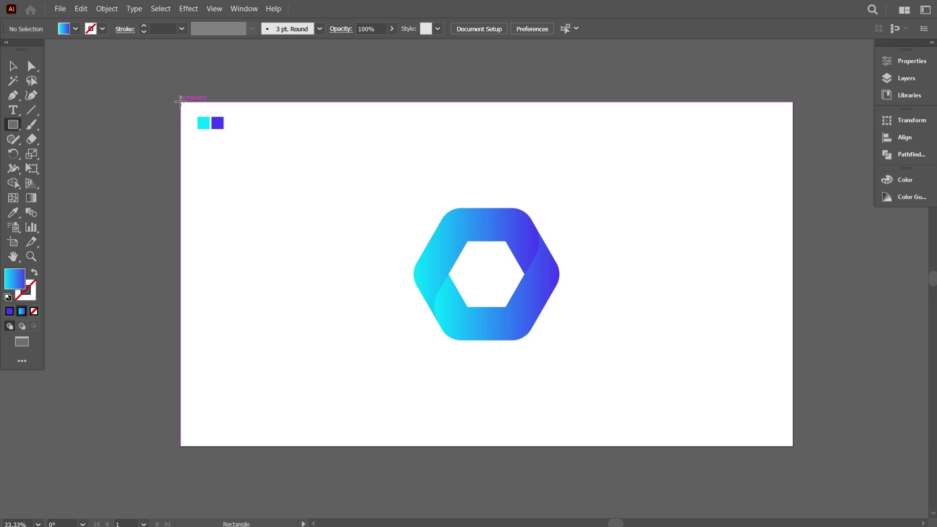
mouse_move(181, 103)
left_mouse_down()
mouse_move(776, 415)
mouse_move(787, 444)
left_mouse_up()
right_click(590, 218)
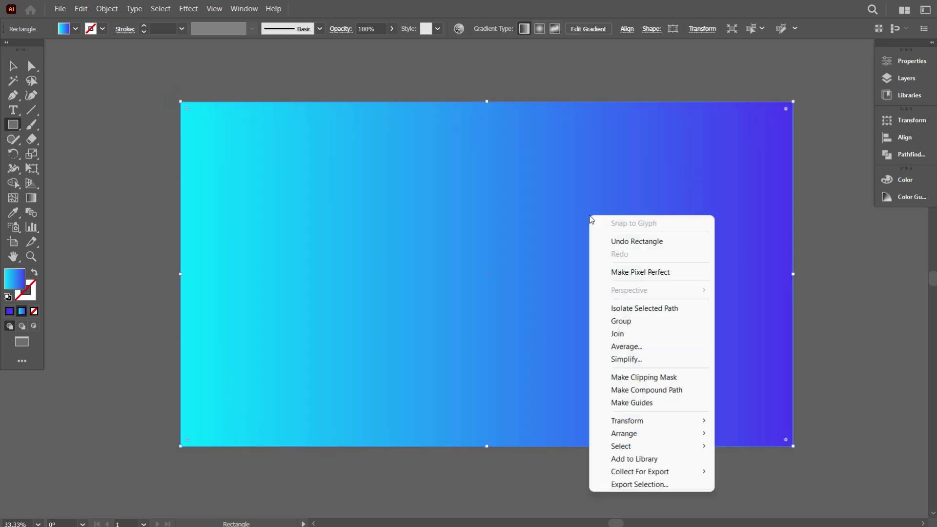
mouse_move(624, 434)
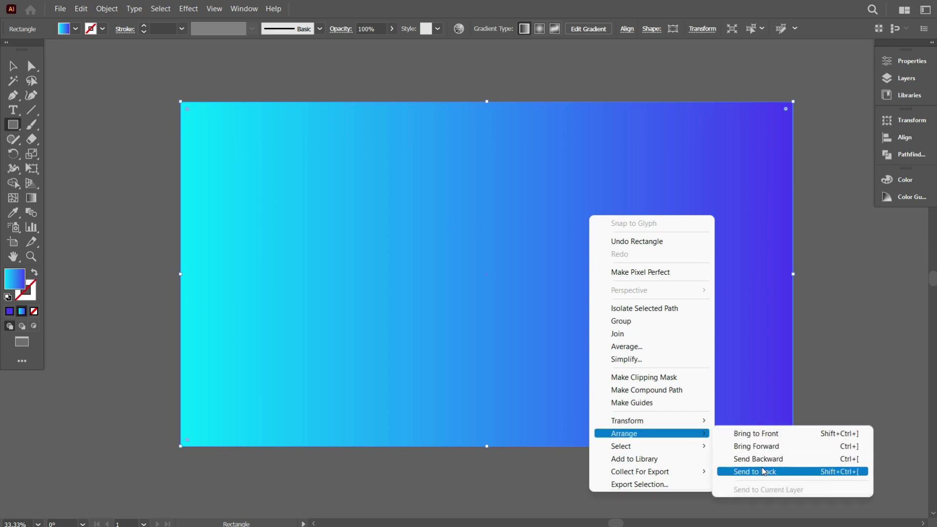
left_click(763, 471)
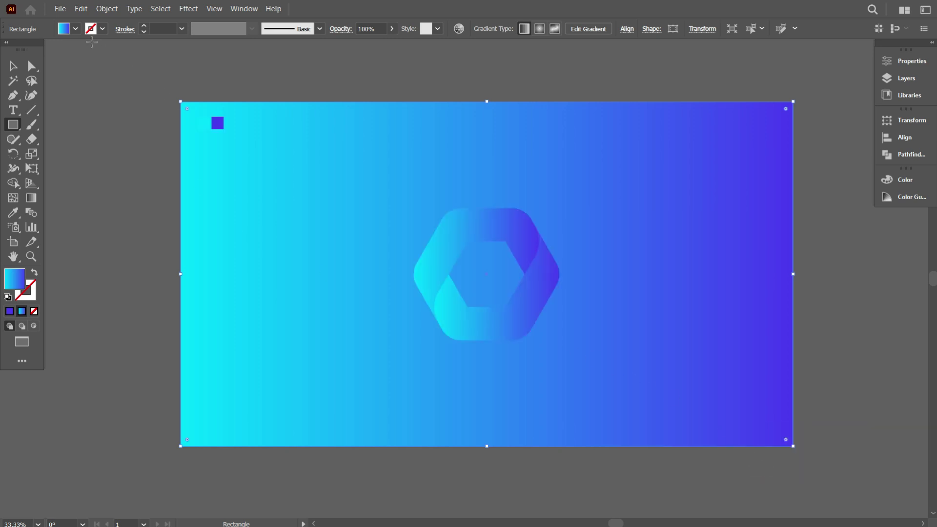
- Fill the background rectangle with black and lock it
left_click(76, 30)
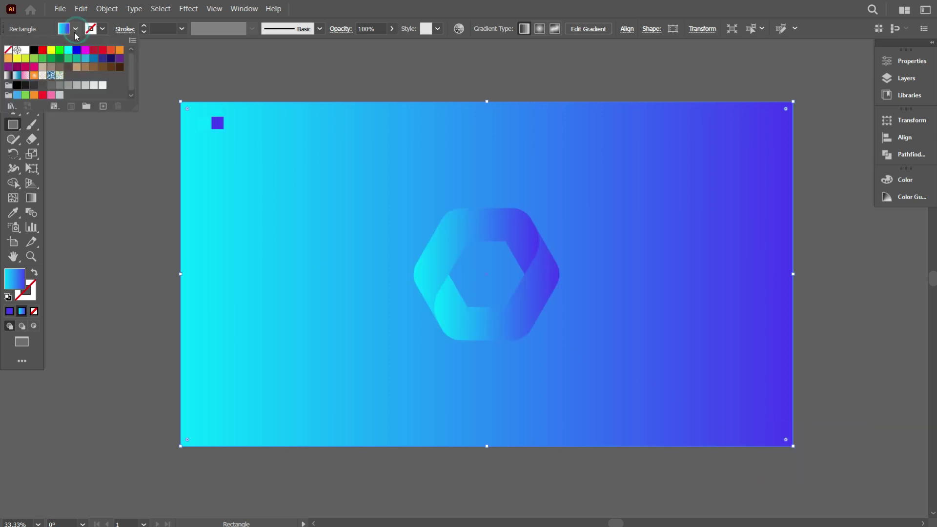
left_click(19, 86)
left_click(285, 81)
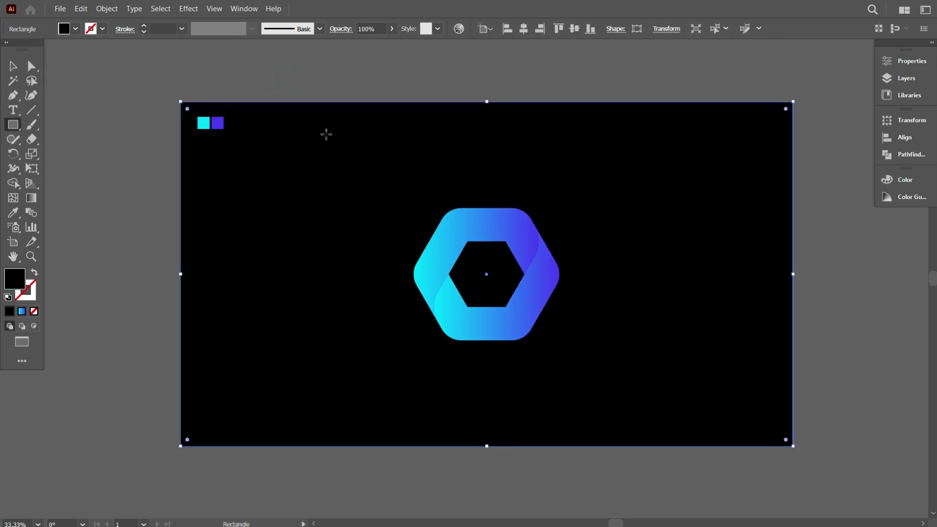
left_click(104, 8)
mouse_move(122, 90)
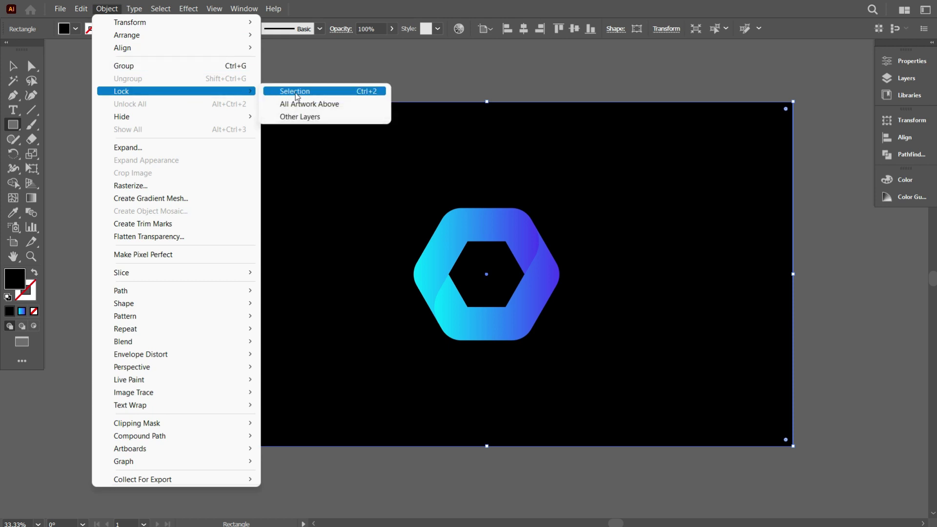
left_click(294, 91)
scroll(505, 248, "up", 1, "alt")
scroll(506, 248, "down", 1)
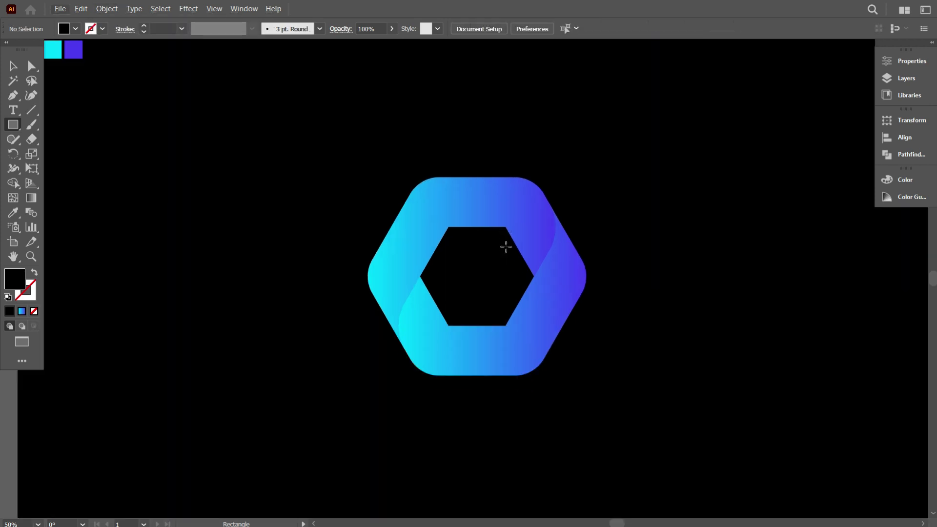
scroll(505, 245, "up", 1)
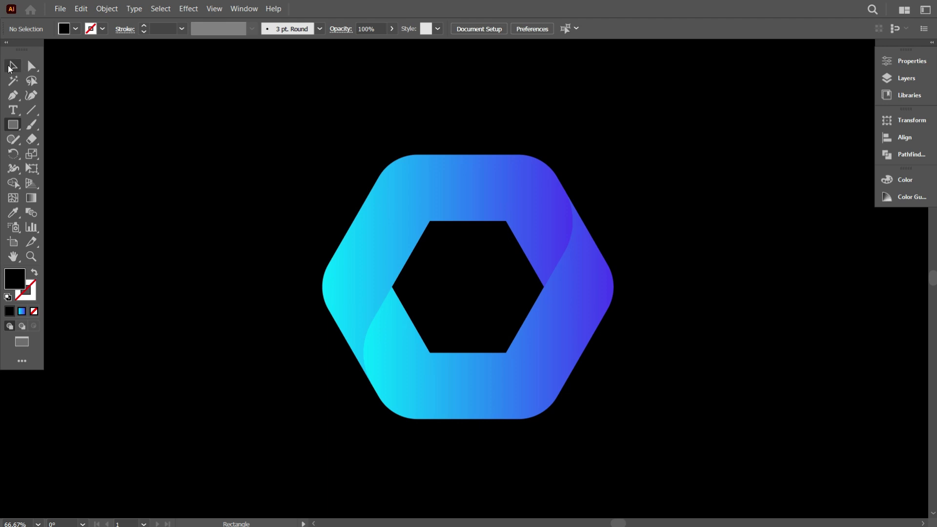
- Drag a diagonal gradient from lower left to upper right across the upper hexagon piece
left_click(14, 66)
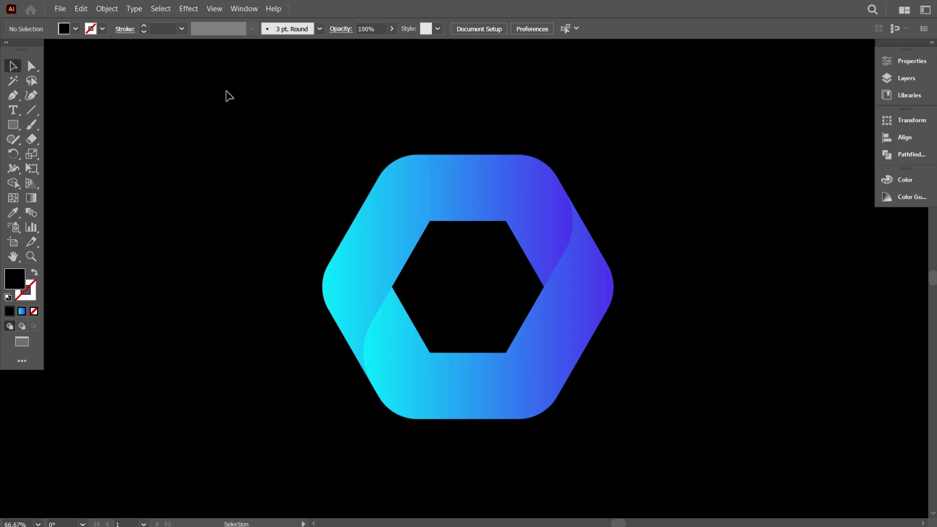
left_click(396, 237)
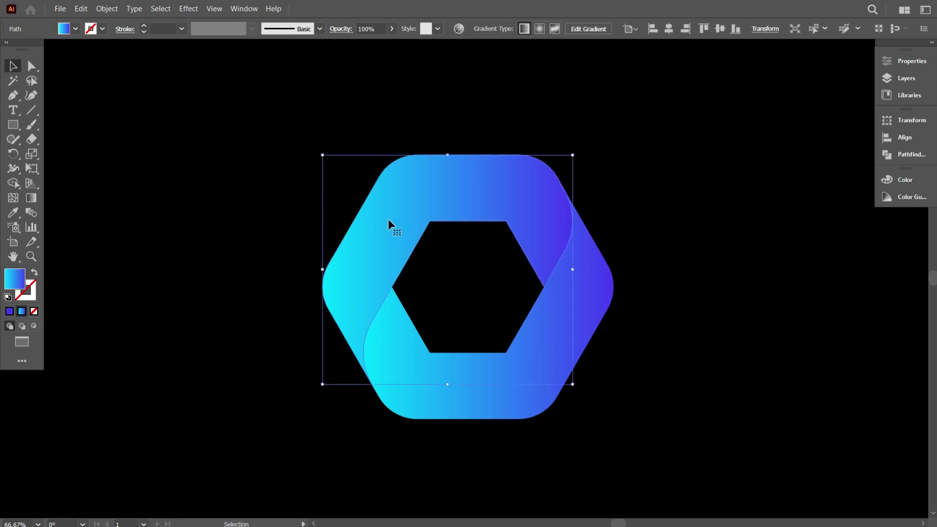
left_click(32, 198)
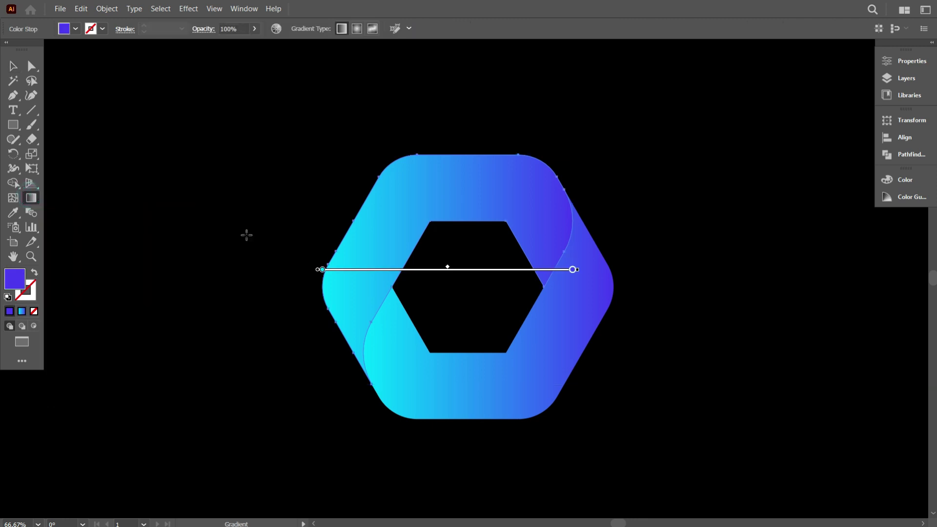
left_click_drag(272, 235, 341, 213)
left_click_drag(296, 306, 543, 211)
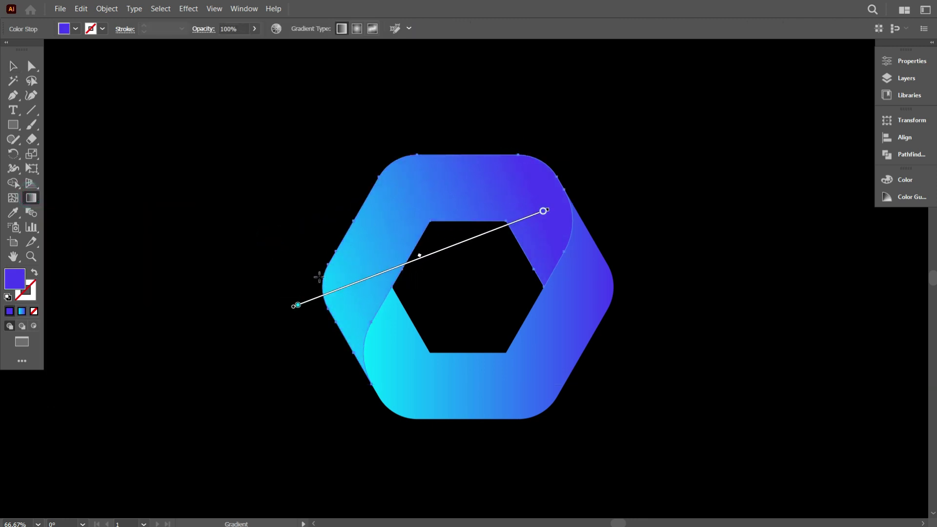
left_click_drag(318, 277, 554, 183)
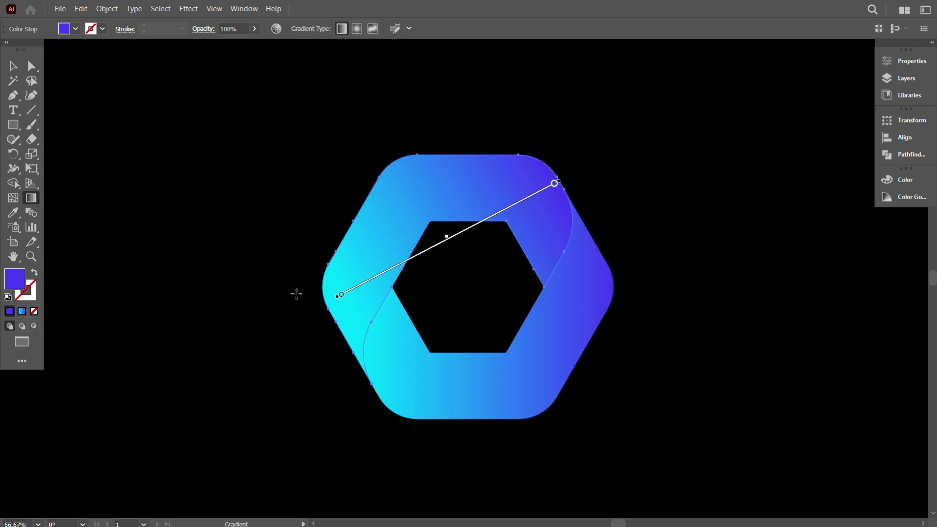
left_click_drag(305, 313, 543, 184)
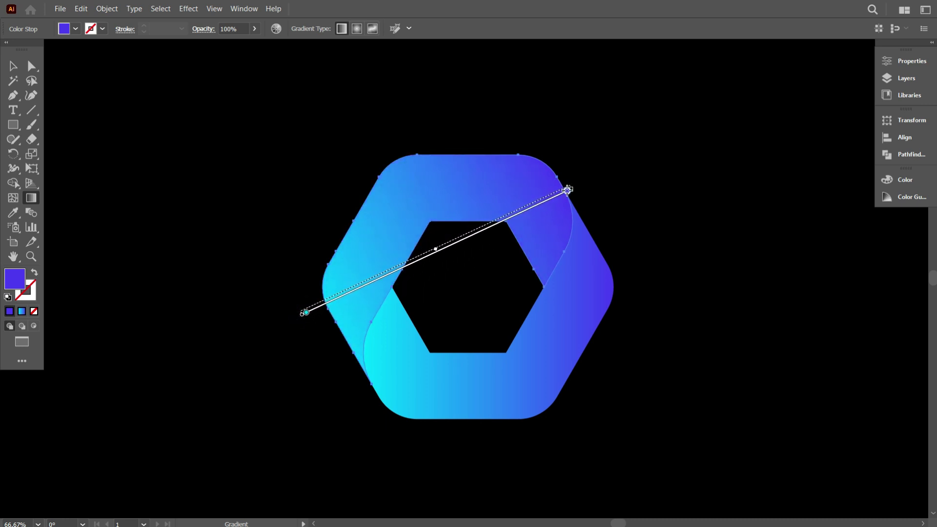
left_click_drag(543, 183, 560, 179)
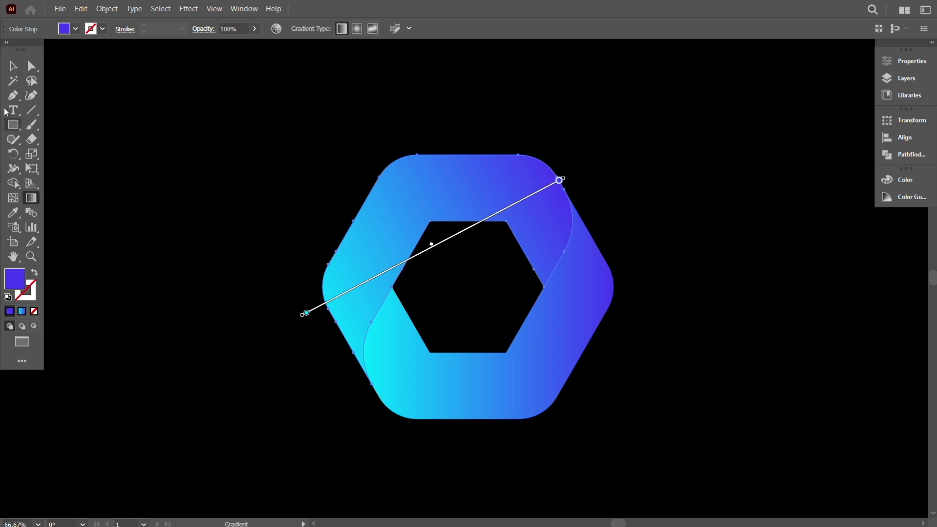
- Re-angle the right piece's gradient diagonally from upper right to lower left
left_click(459, 402)
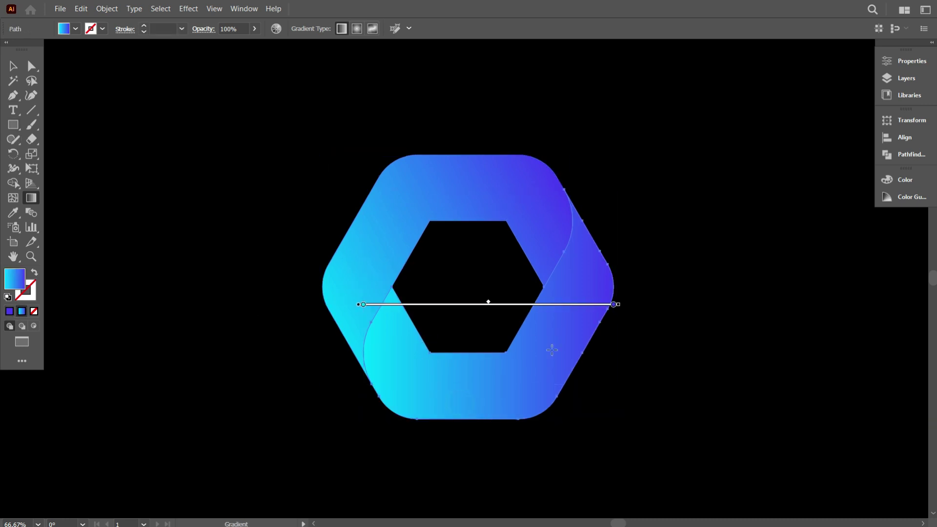
left_click_drag(630, 252, 386, 389)
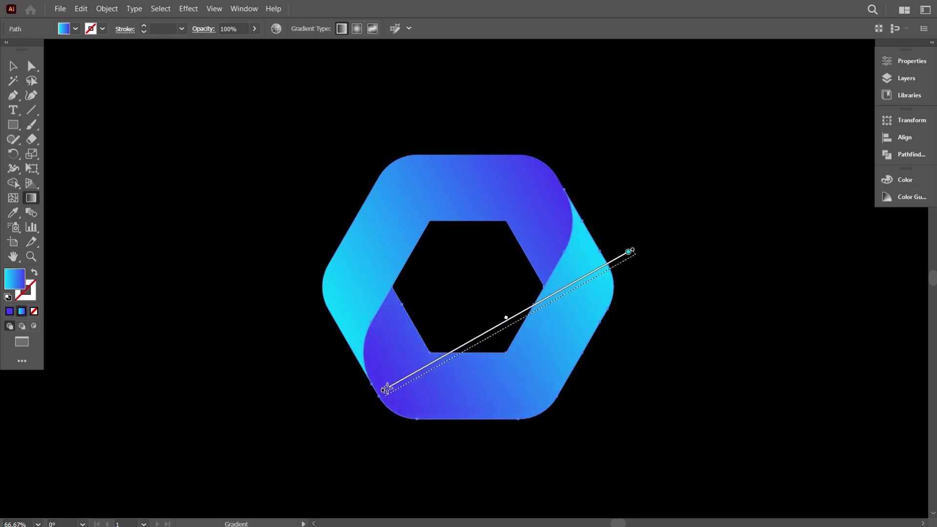
left_click_drag(385, 389, 381, 398)
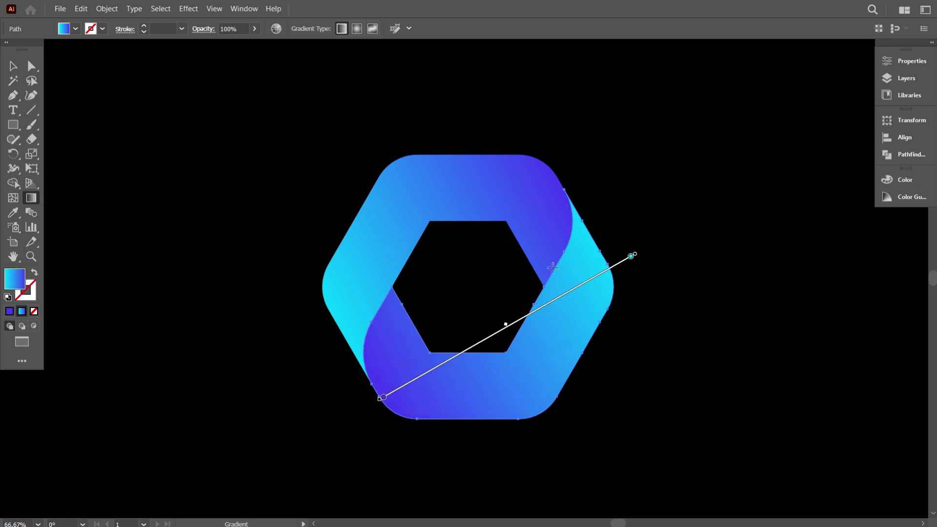
left_click_drag(583, 219, 373, 385)
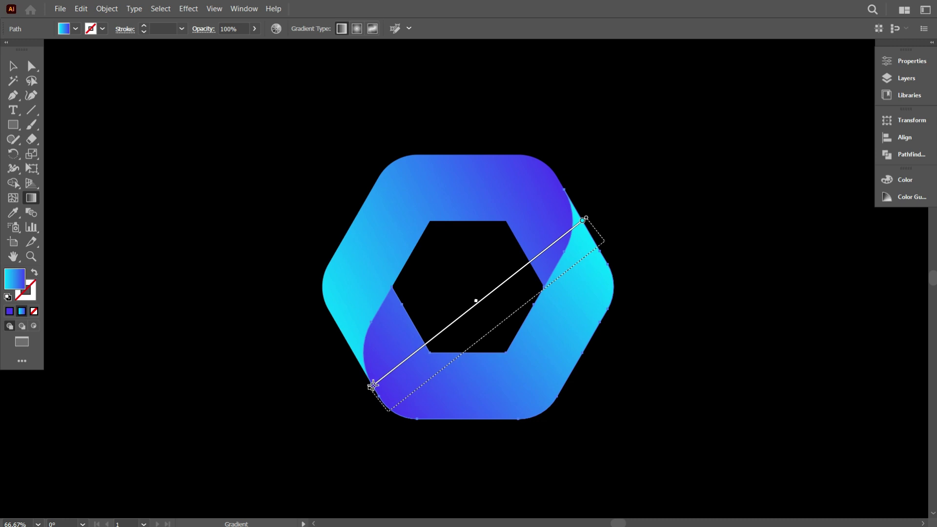
left_click_drag(373, 385, 373, 385)
- Redraw the upper-left piece's gradient diagonally toward the upper right
key("v")
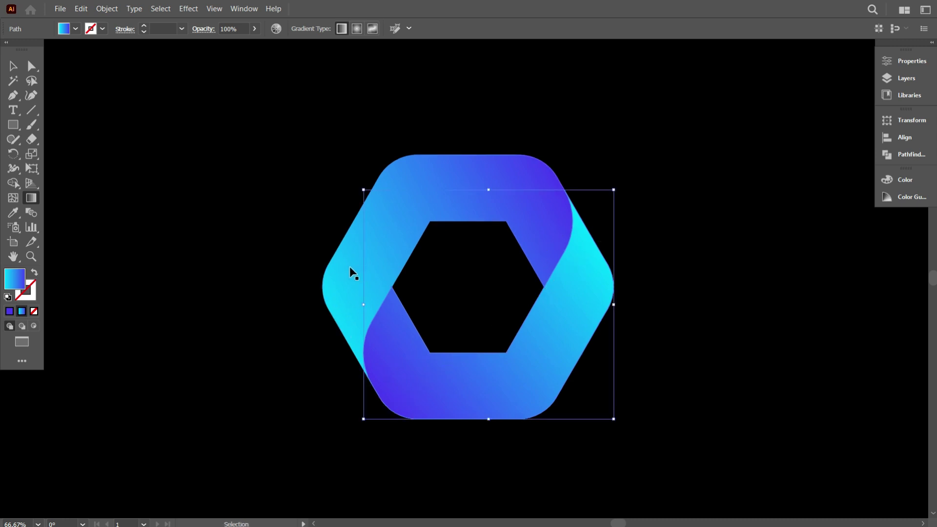
key("g")
left_click(350, 273)
left_click_drag(320, 297, 556, 181)
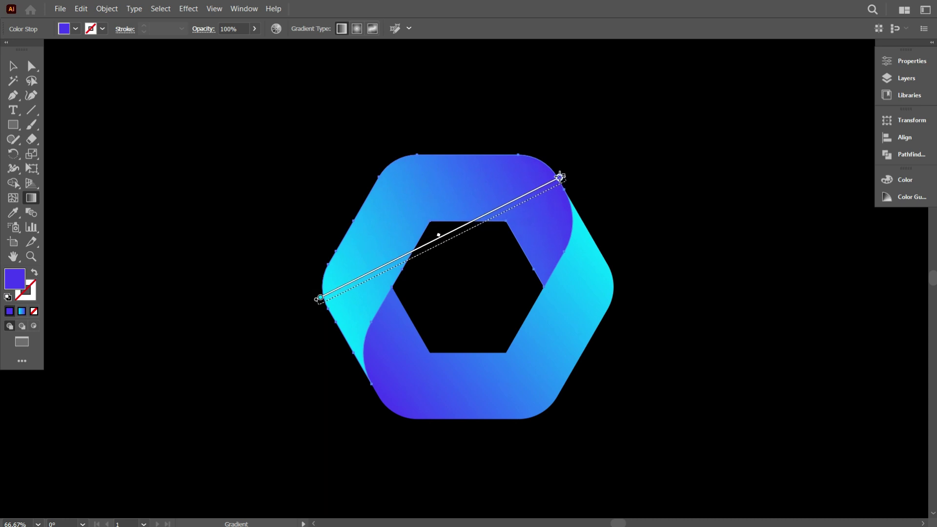
left_click_drag(559, 180, 564, 180)
left_click(14, 67)
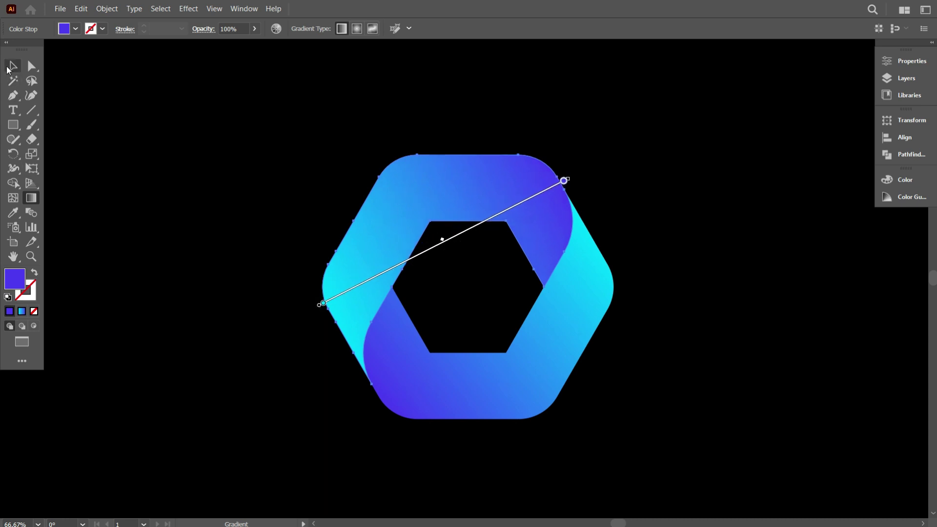
left_click(302, 163)
scroll(431, 230, "down", 1)
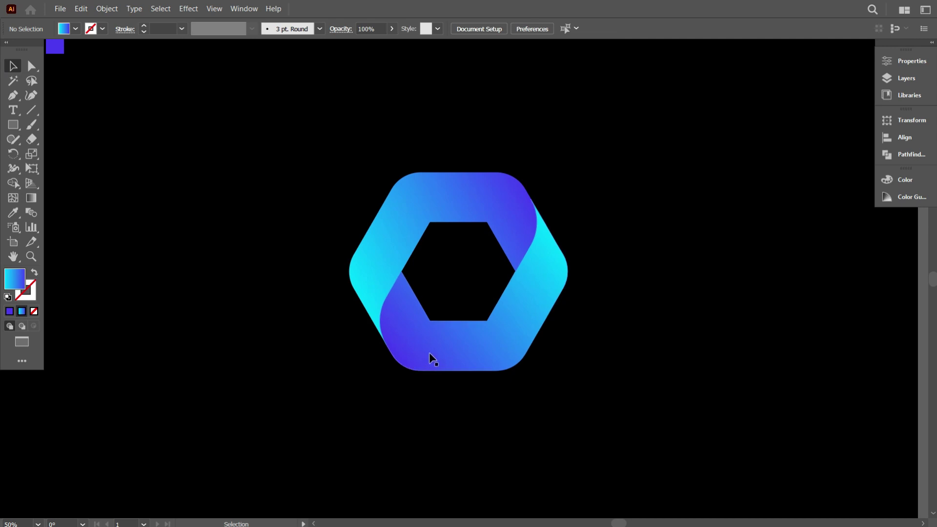
scroll(439, 337, "down", 1)
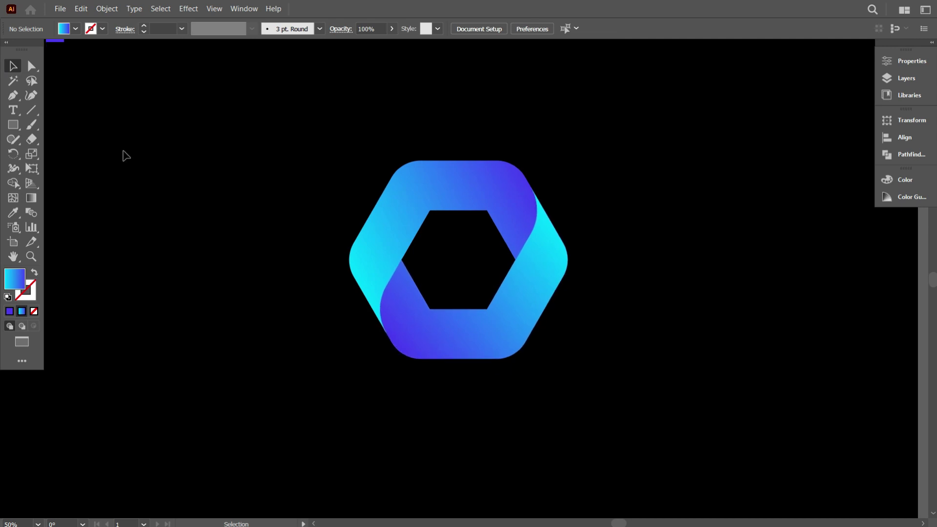
- Place a text point below the logo and enter 'YOUR LOGO NAME'
key("t")
left_click(341, 399)
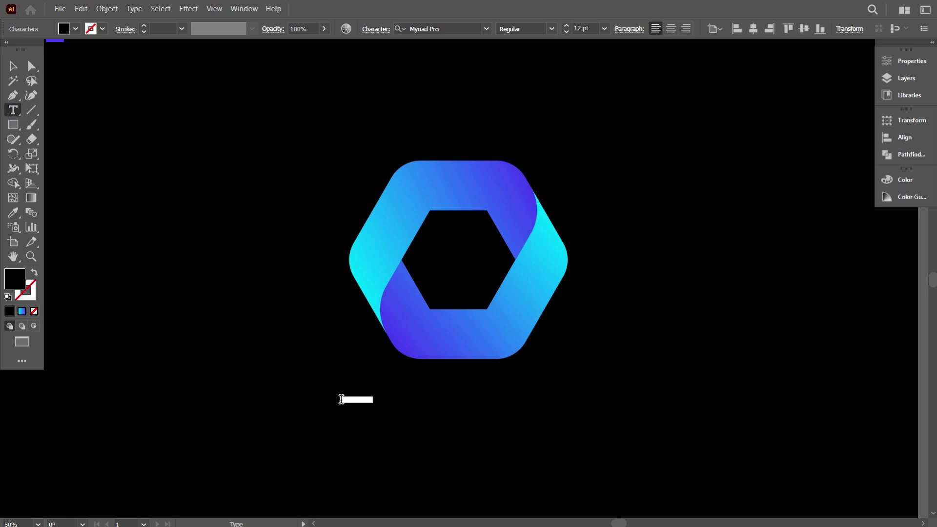
key("BackSpace")
- Make the logo name text white and set its font to Arial
left_click(14, 65)
left_click(71, 32)
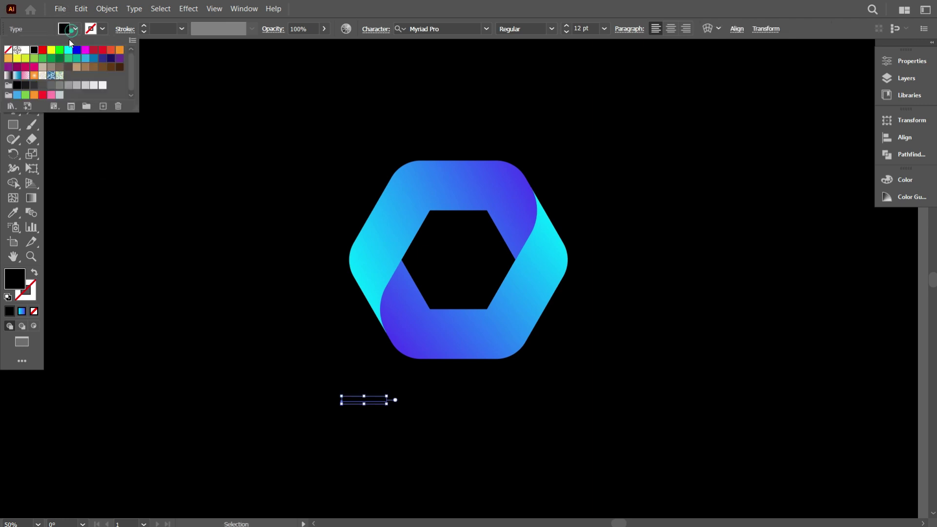
left_click(25, 50)
left_click(147, 130)
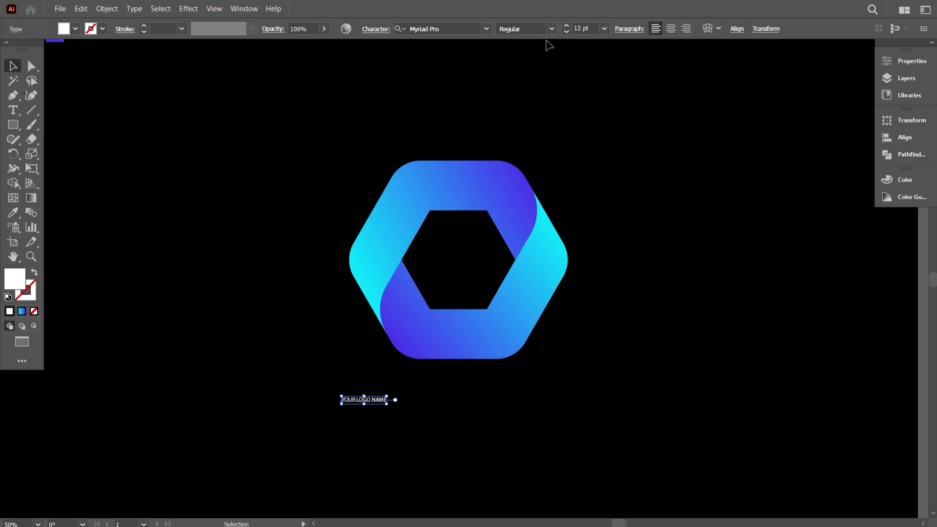
scroll(587, 29, "up", 5)
scroll(587, 29, "up", 3)
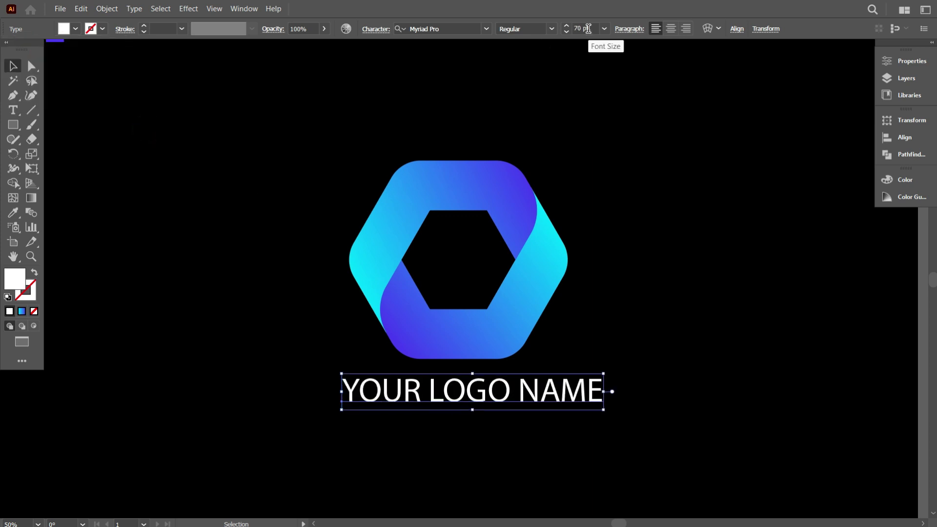
scroll(587, 29, "down", 1)
left_click(485, 29)
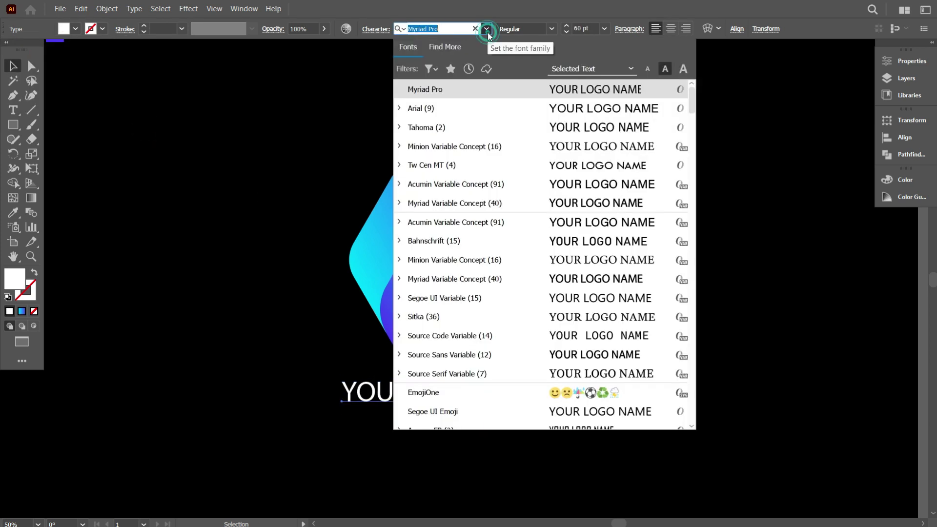
left_click(485, 107)
left_click(647, 210)
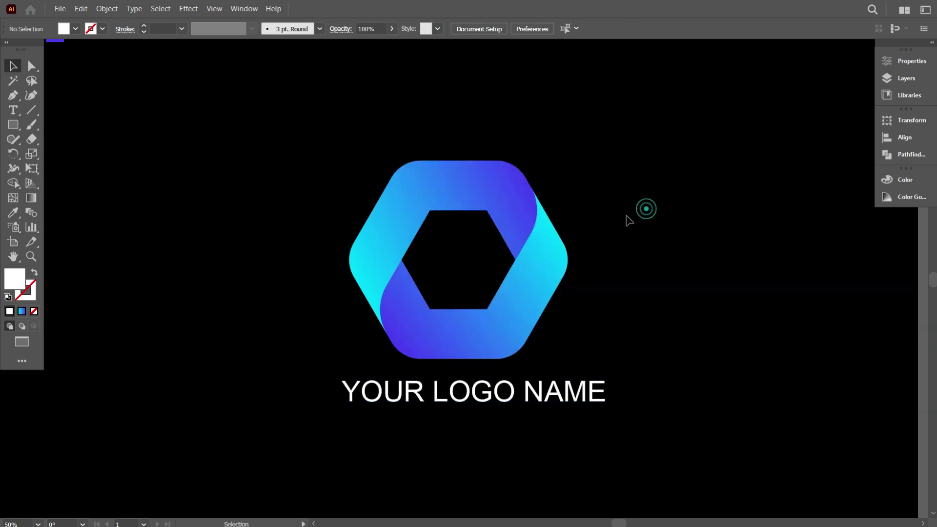
- Centre the hexagon logo horizontally over the text
left_click_drag(349, 158, 477, 297)
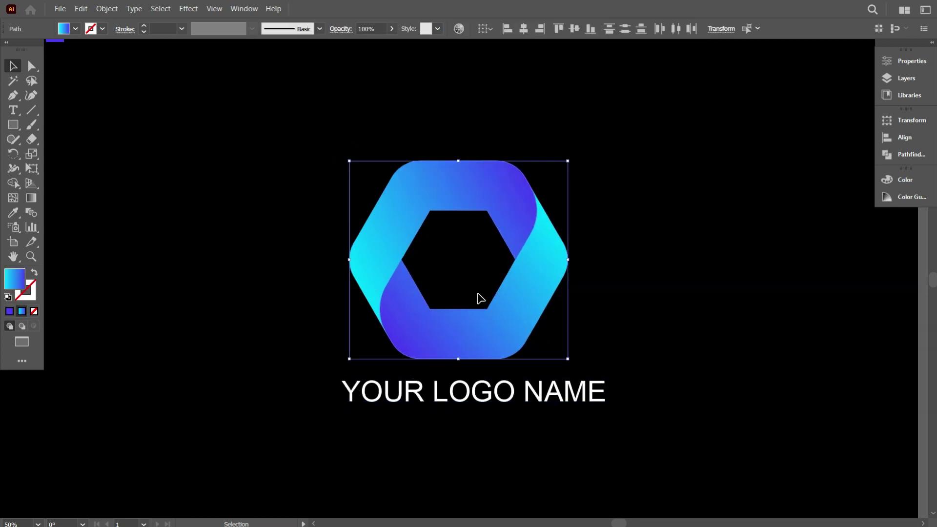
left_click_drag(304, 211, 553, 393)
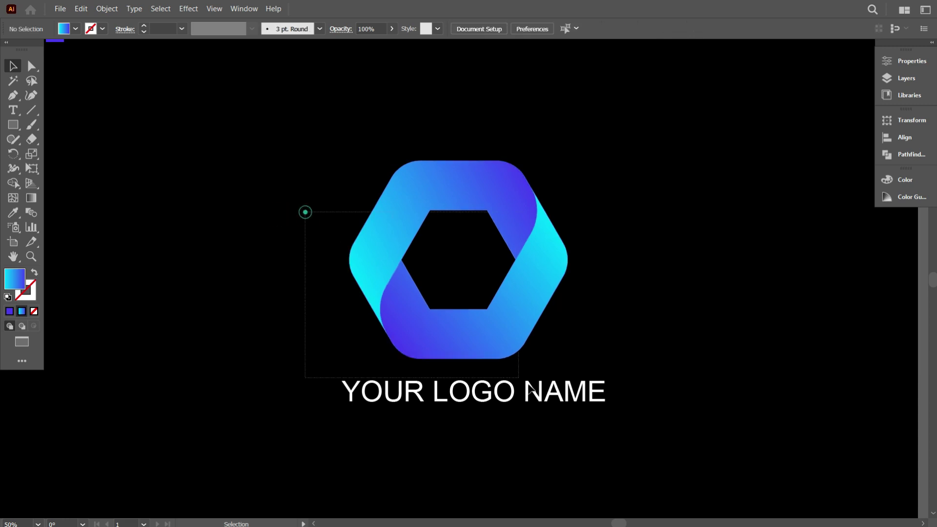
left_click(410, 29)
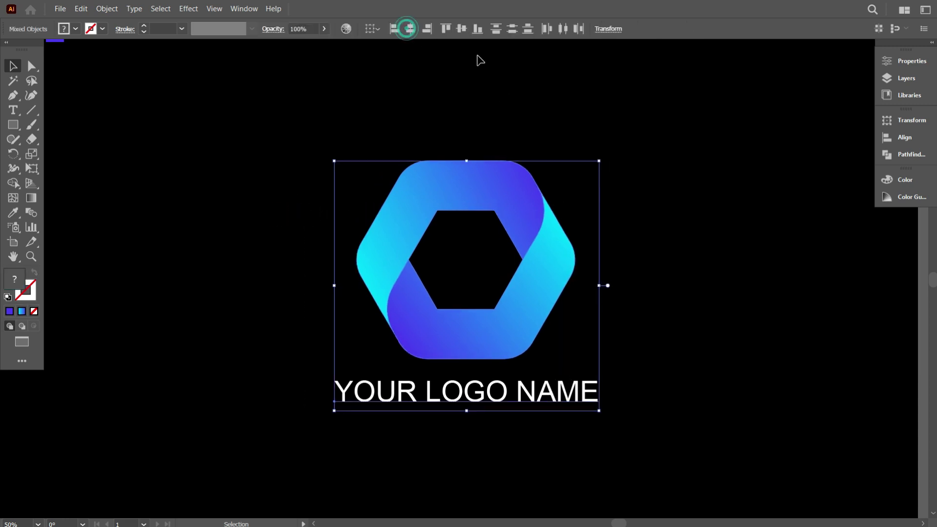
left_click(476, 57)
scroll(549, 180, "down", 1)
scroll(559, 298, "up", 1)
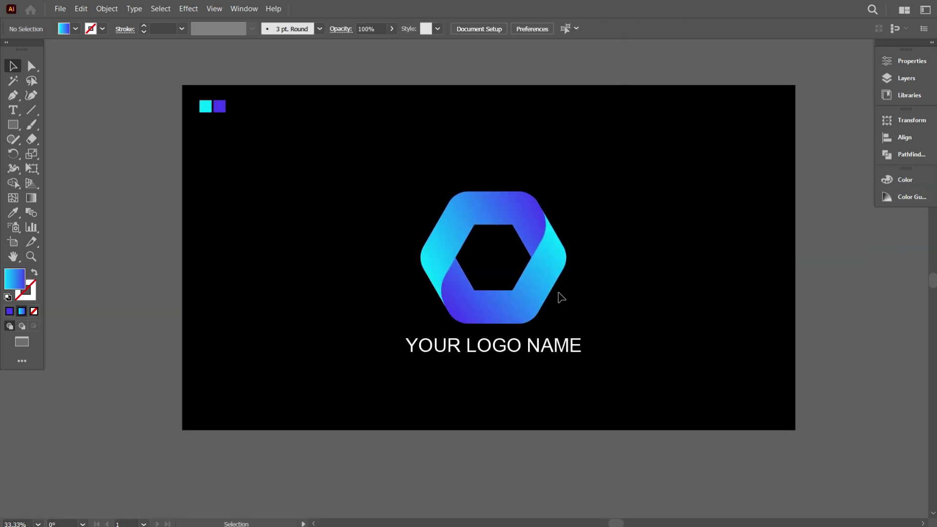
scroll(560, 299, "up", 1)
- Set the YOUR LOGO NAME text to Bold
left_click(582, 377)
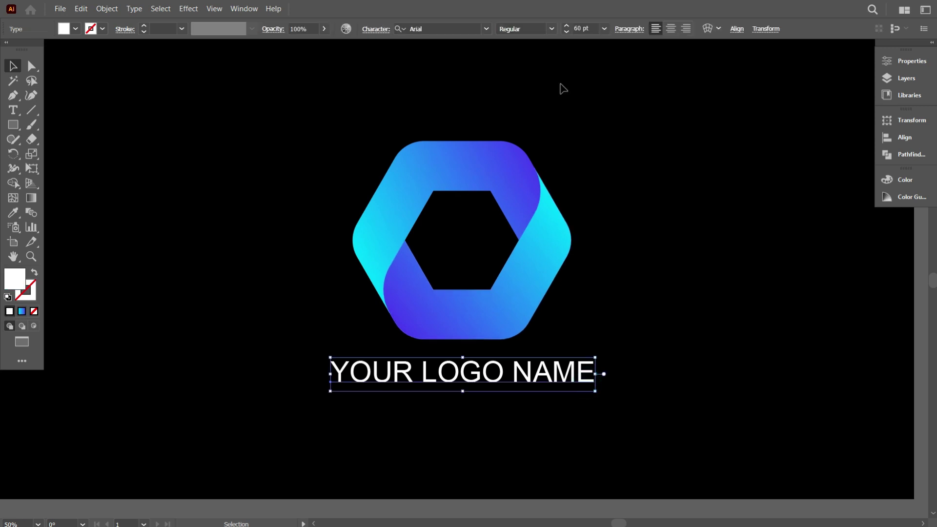
left_click(554, 28)
left_click(534, 124)
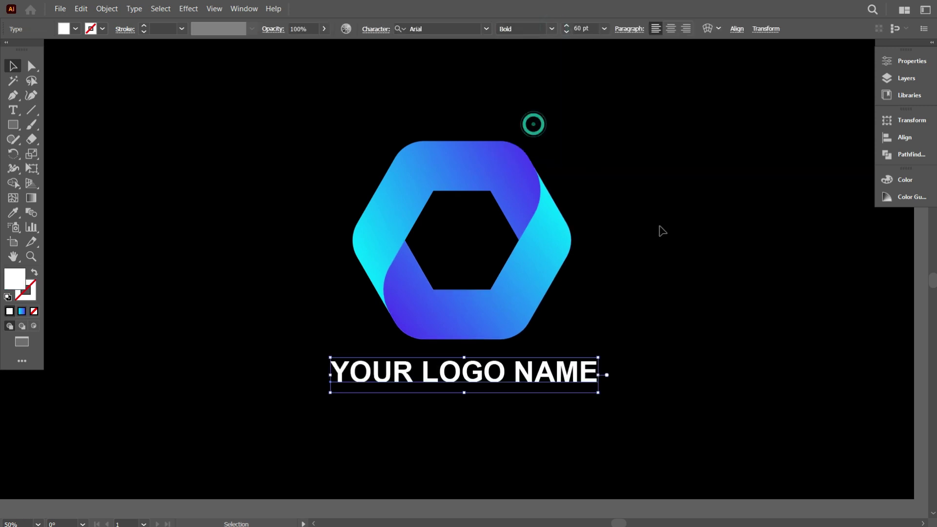
left_click(660, 226)
- Re-align logo and text on their centres and scale both down together
left_click_drag(244, 159, 678, 445)
left_click(410, 28)
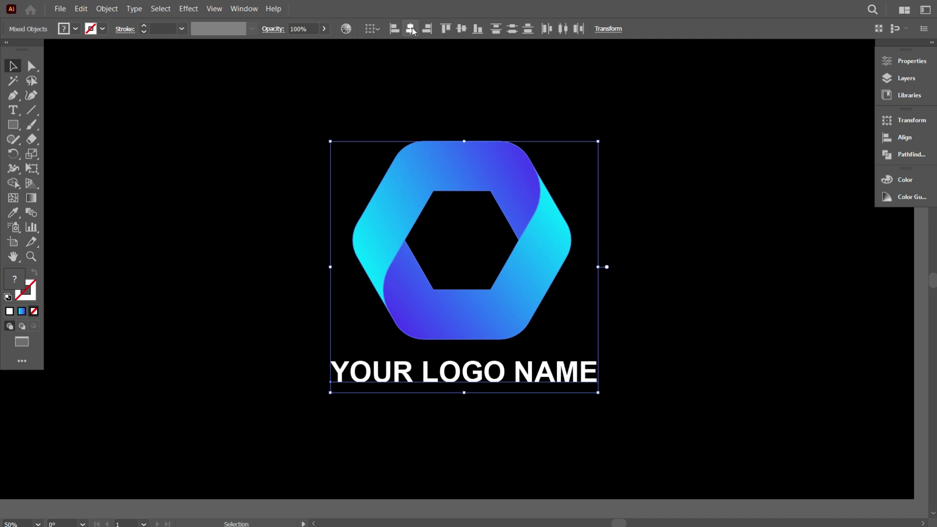
left_click_drag(599, 394, 571, 371)
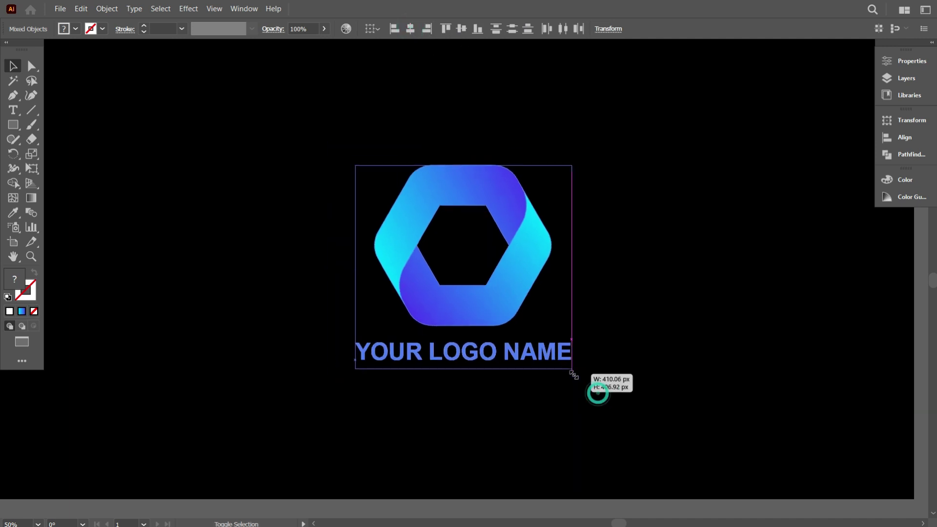
left_click(610, 385)
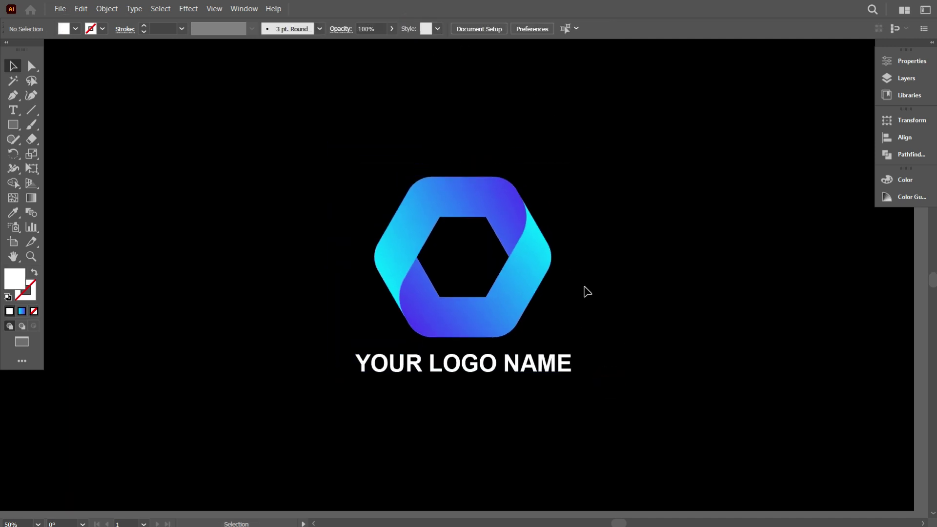